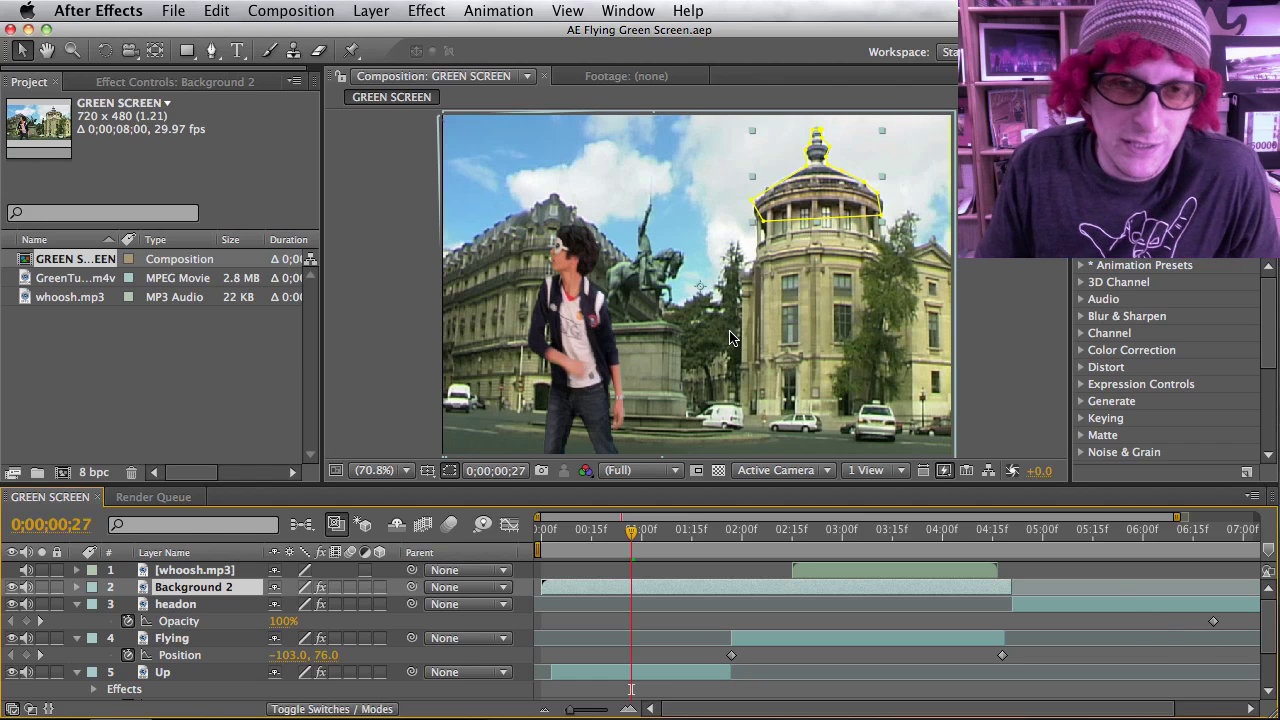
- Use F11 to move the After Effects windows aside and reveal the desktop project files
key(F11)
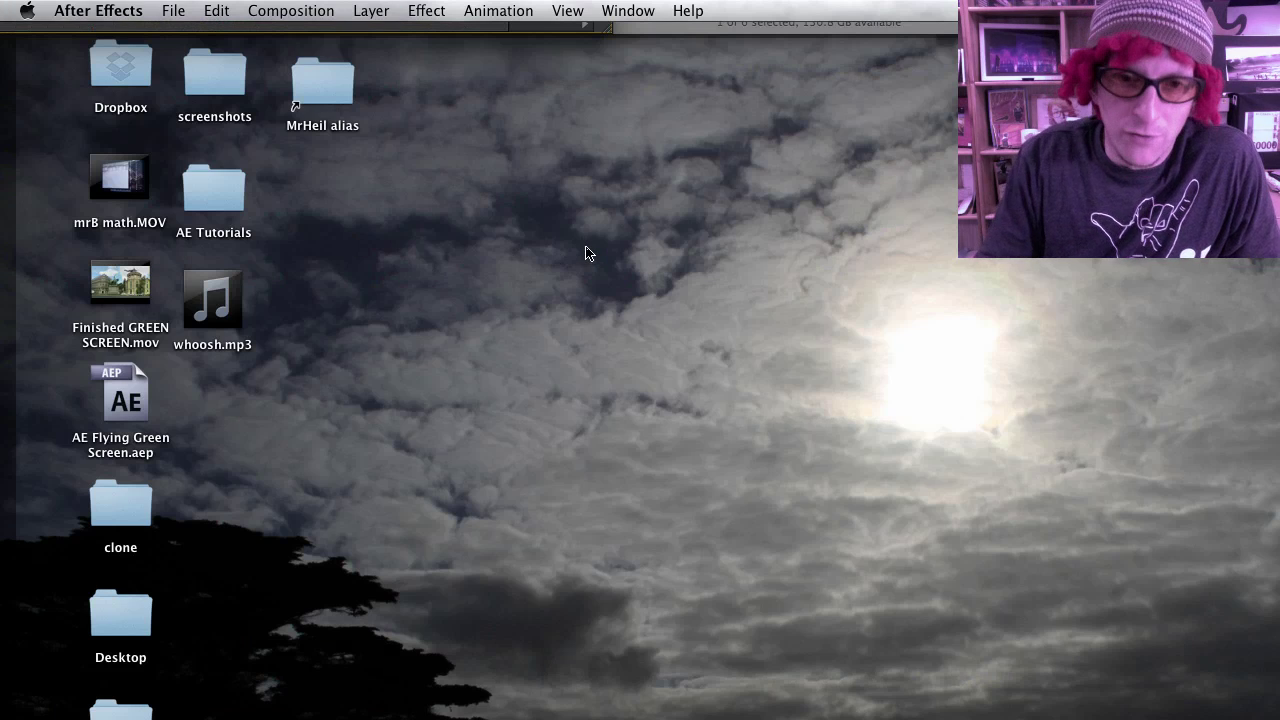
- Create an empty desktop folder named 'AE Green Screen Tut', then open and close its window
click(697, 262)
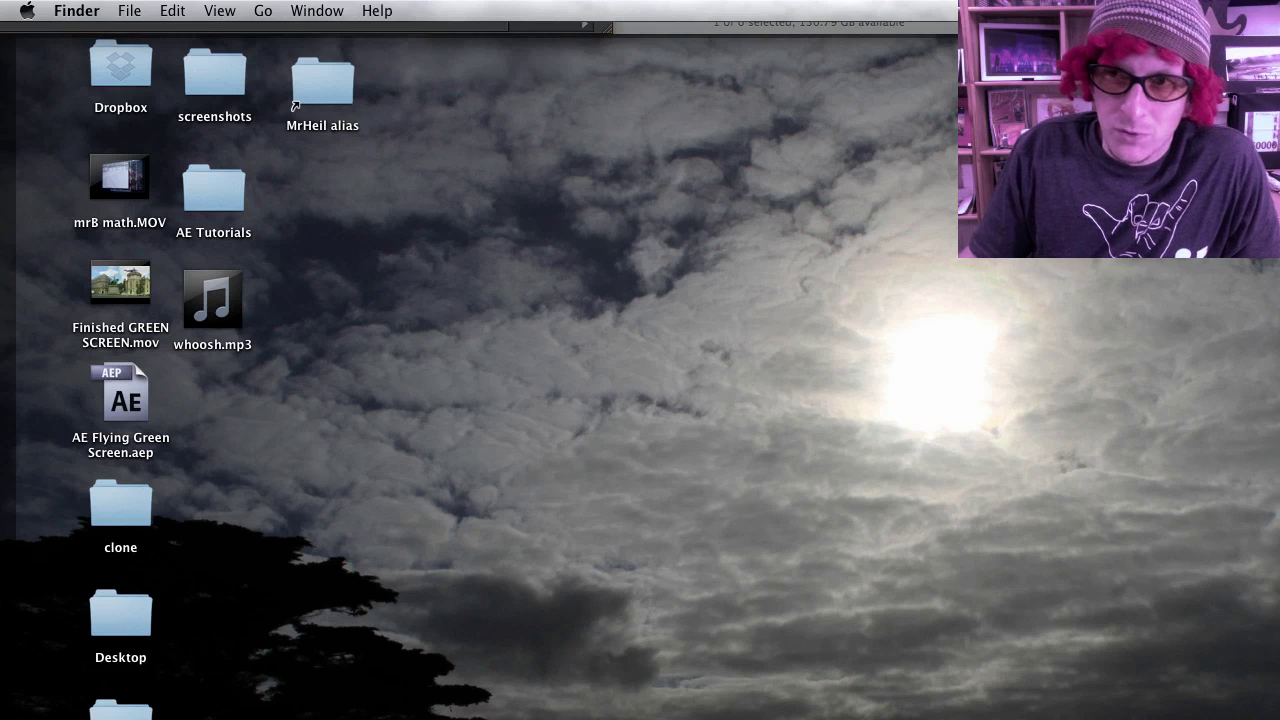
key(super+shift+n)
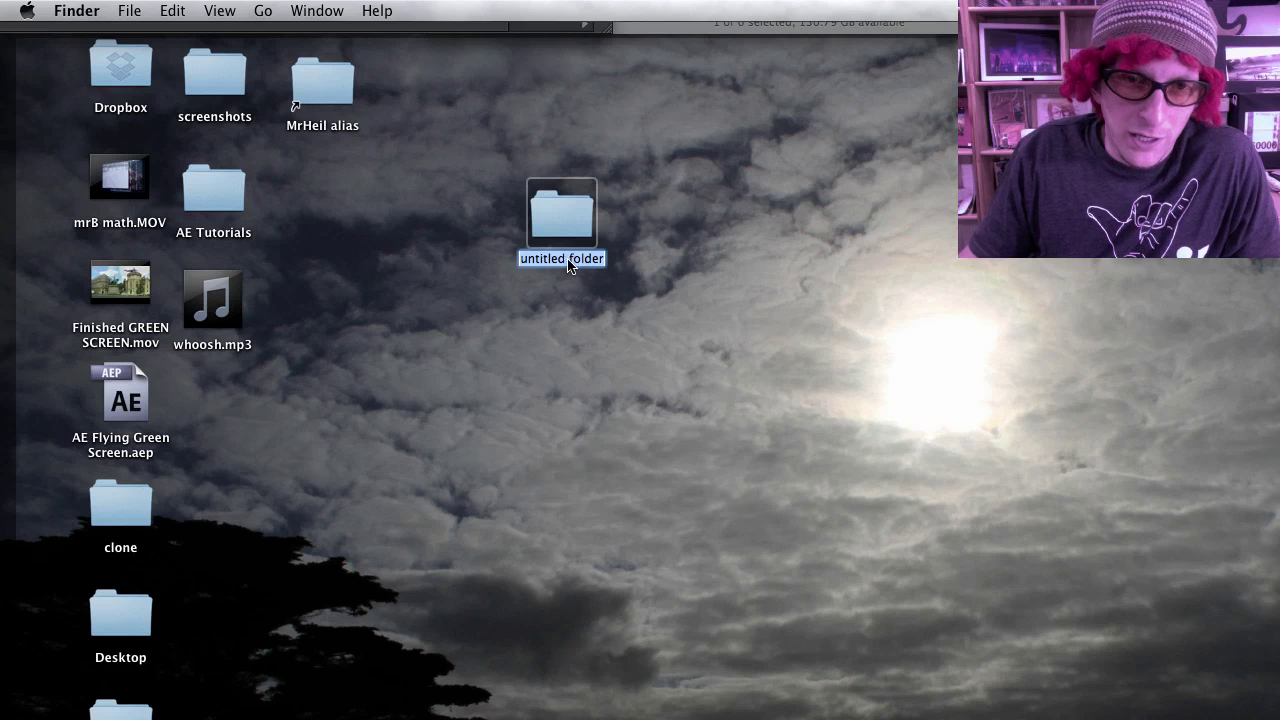
text(AE)
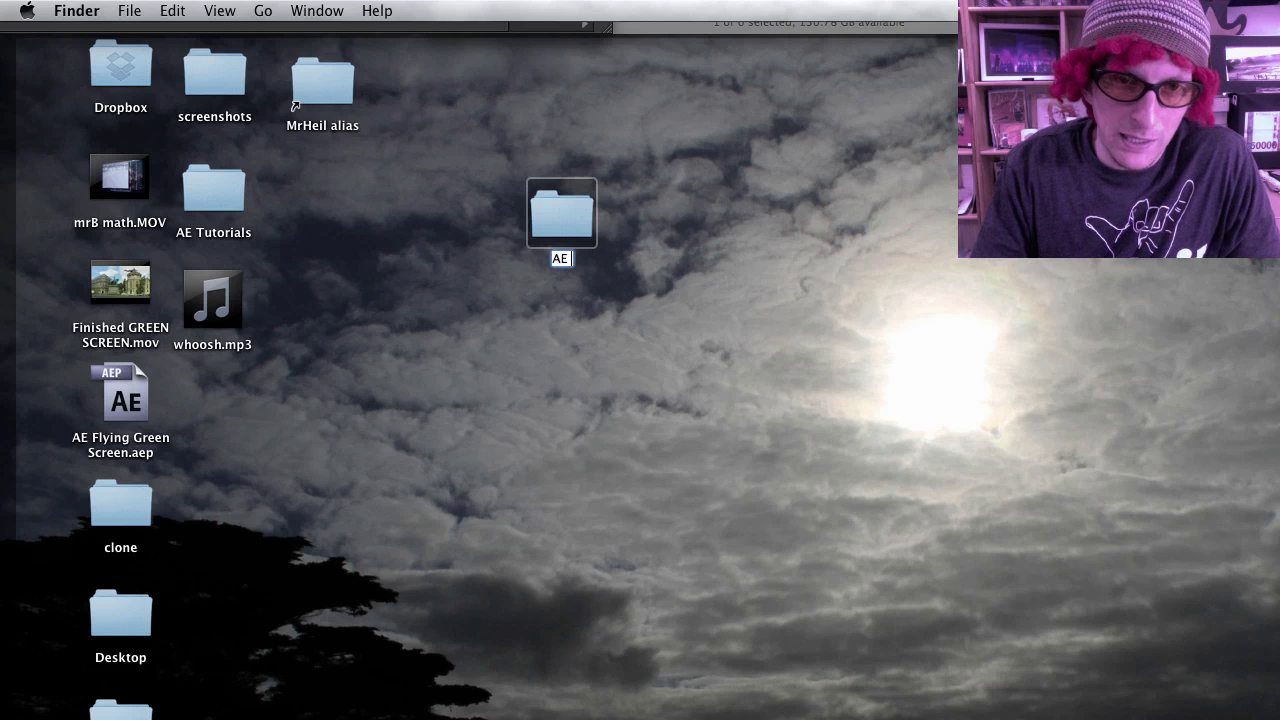
text( Green Scre)
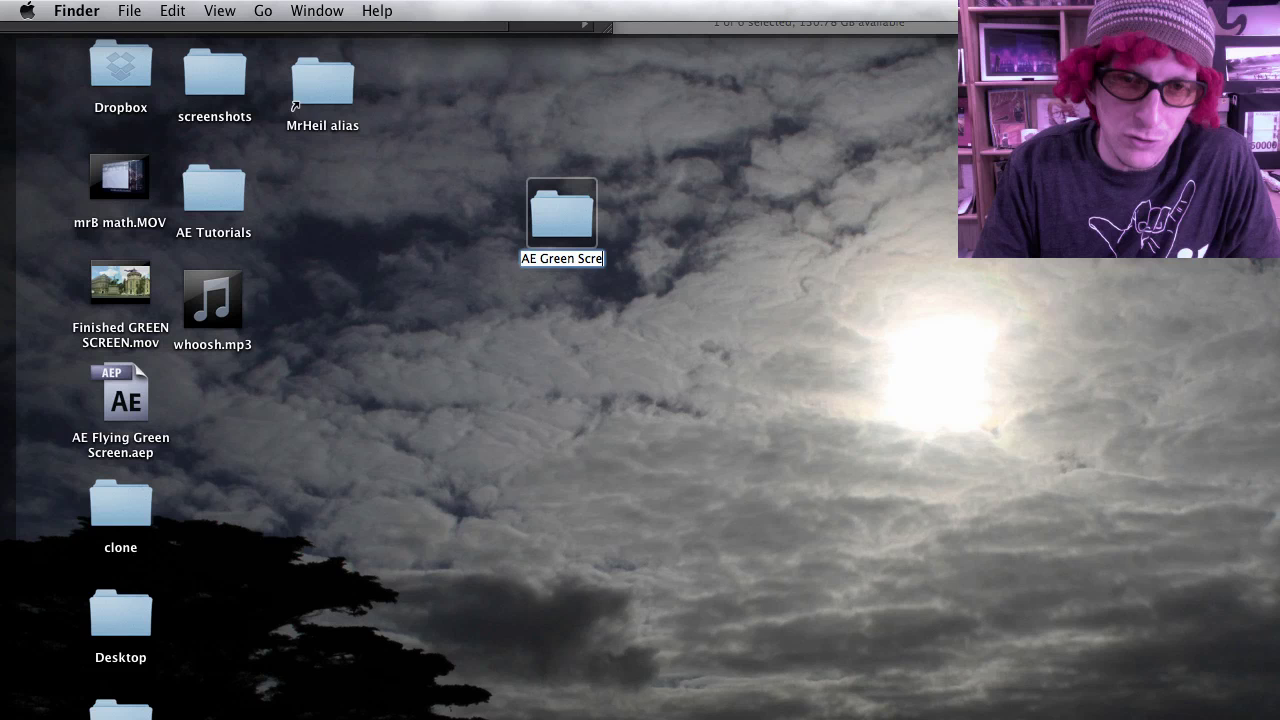
text(en Tut)
key(Return)
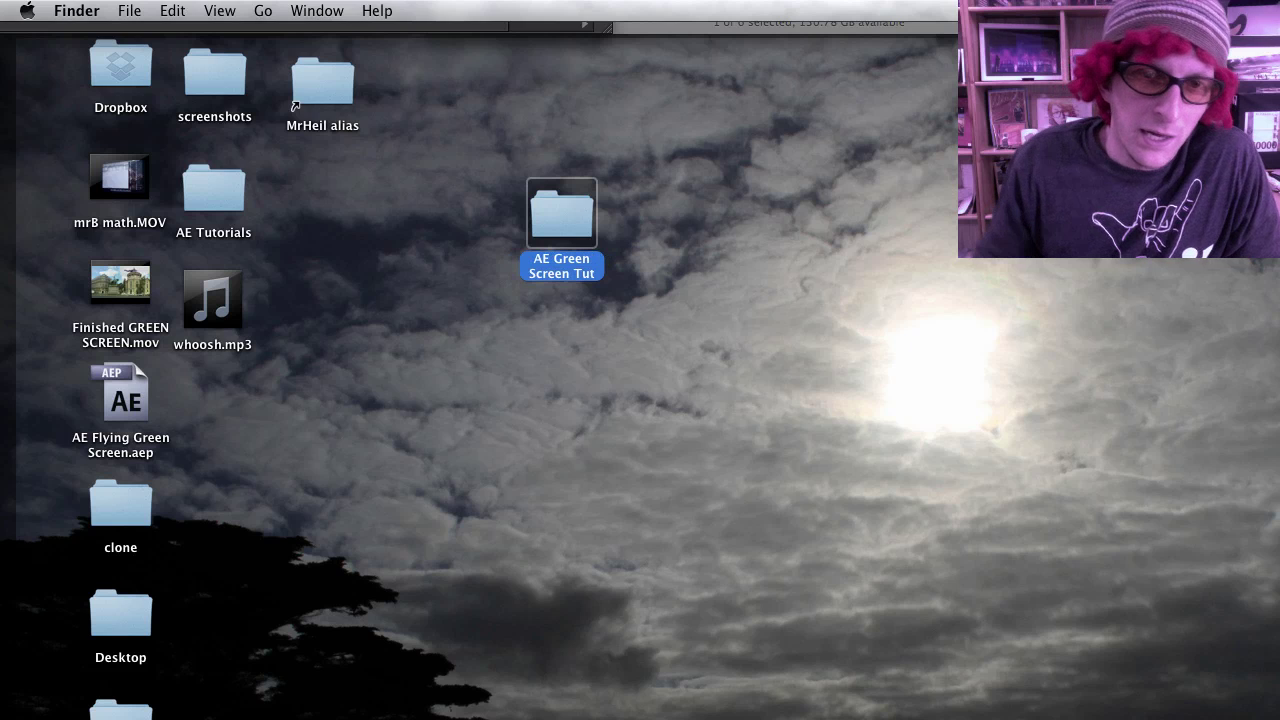
double_click(575, 228)
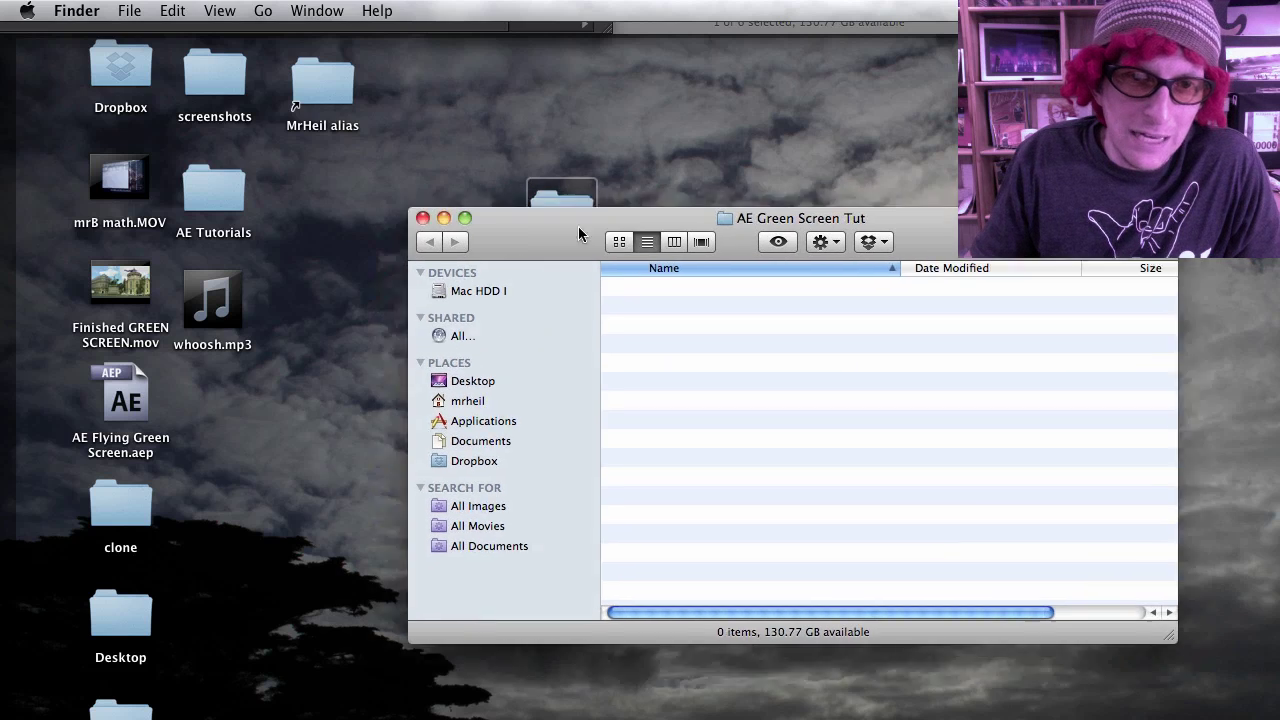
drag(578, 226, 438, 184)
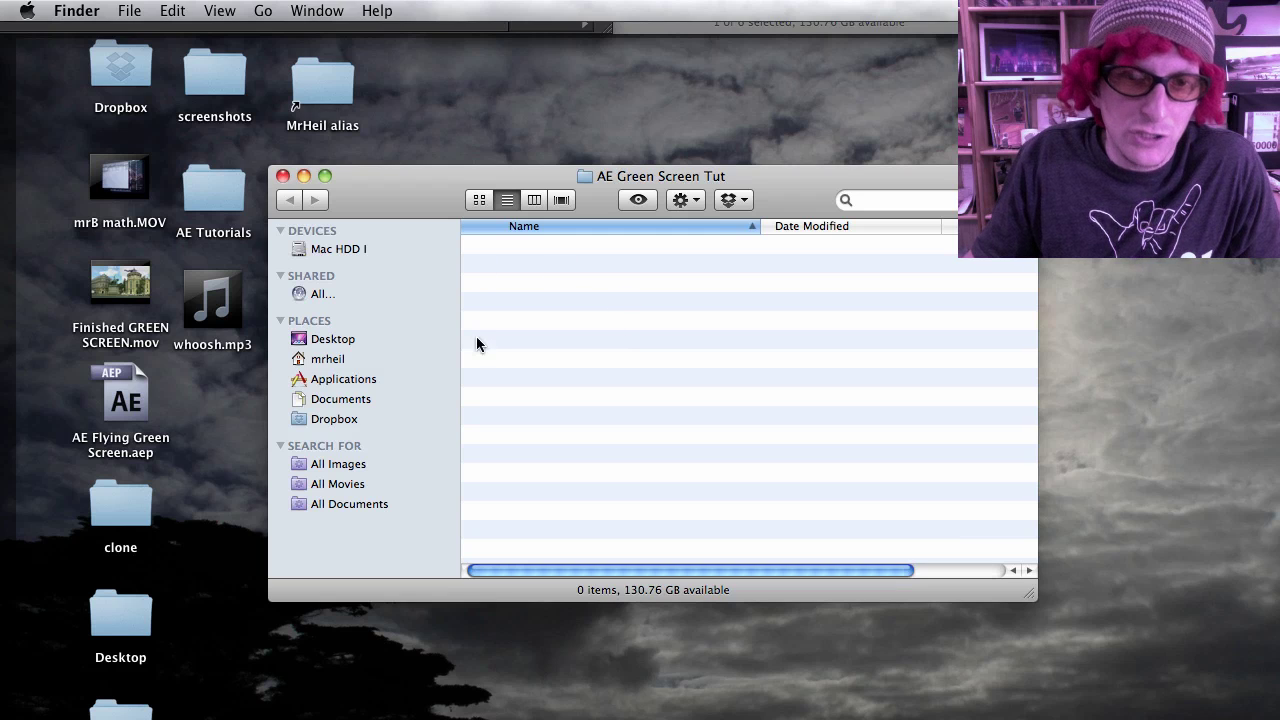
click(282, 176)
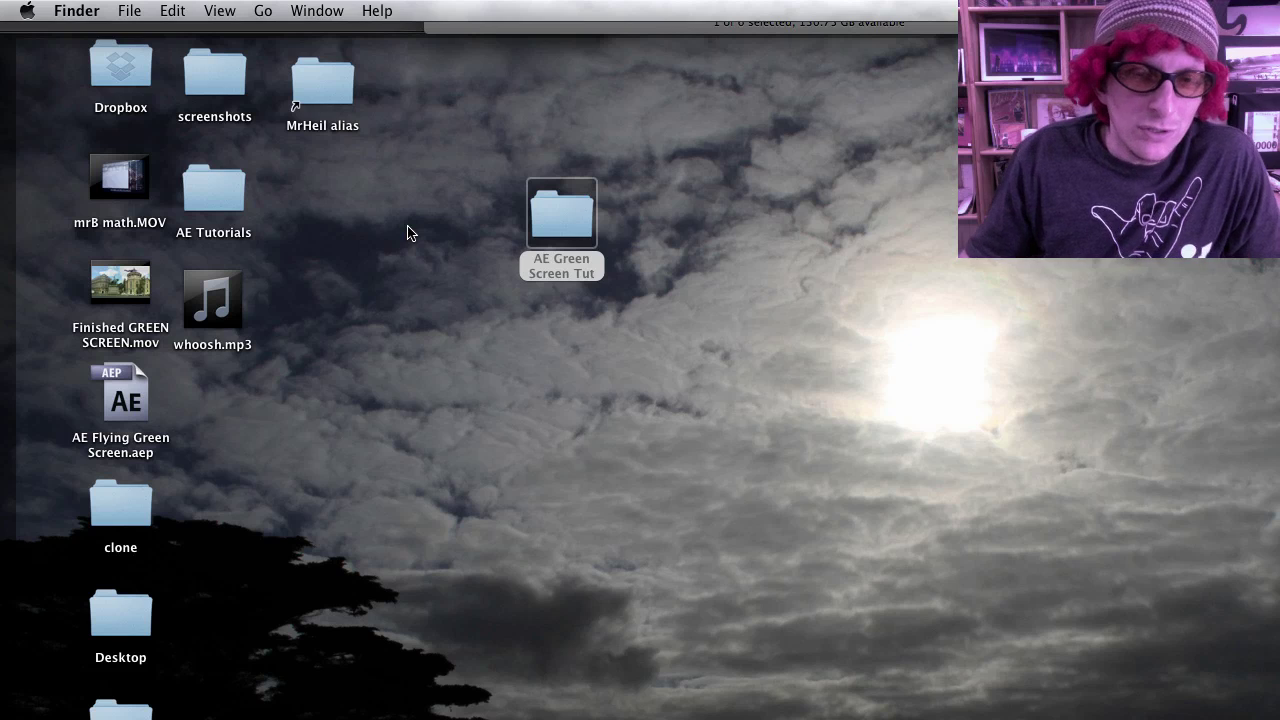
double_click(570, 220)
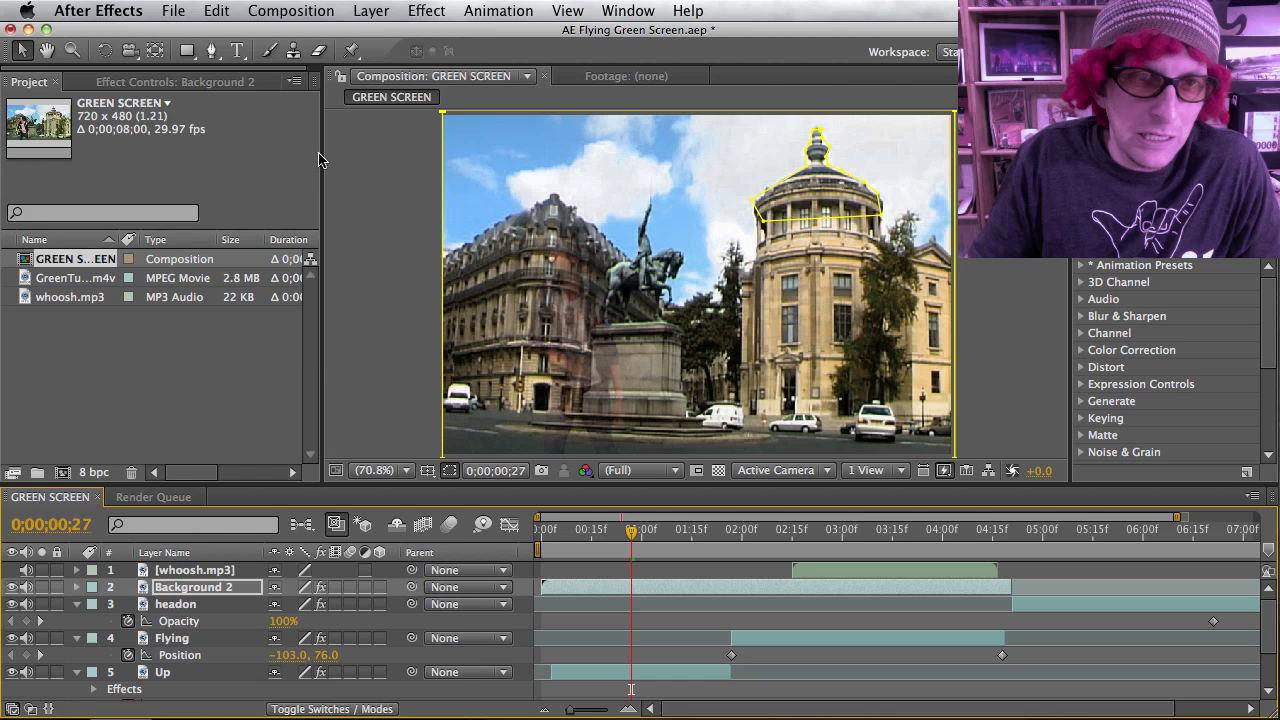
key(super+i)
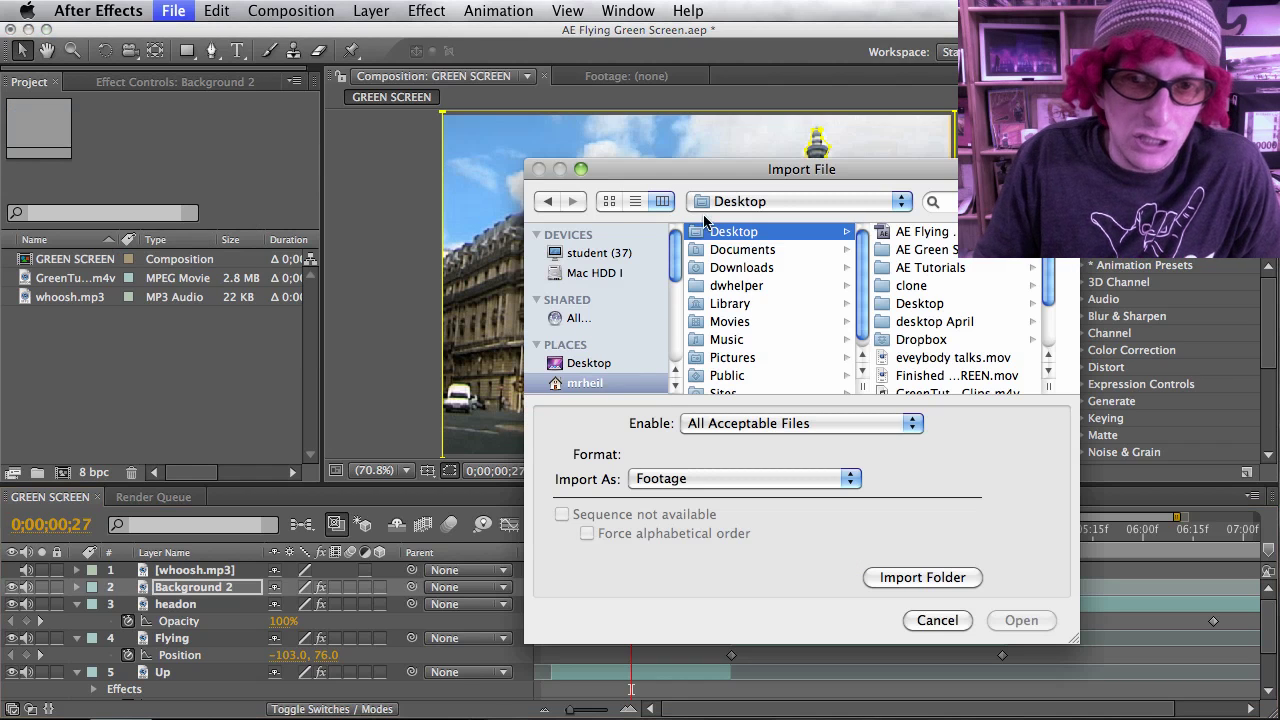
click(937, 621)
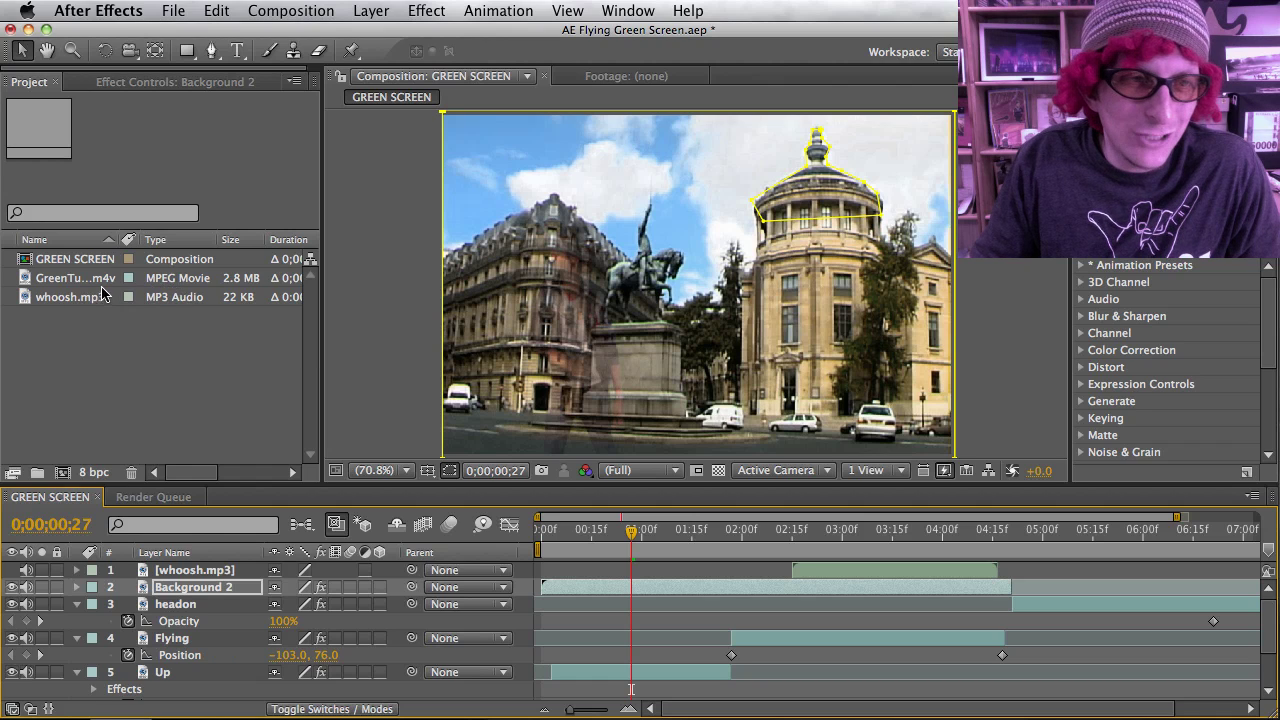
key(super+h)
- Open the AE Green Screen Tut folder window and reopen the AE Flying Green Screen.aep project
double_click(560, 232)
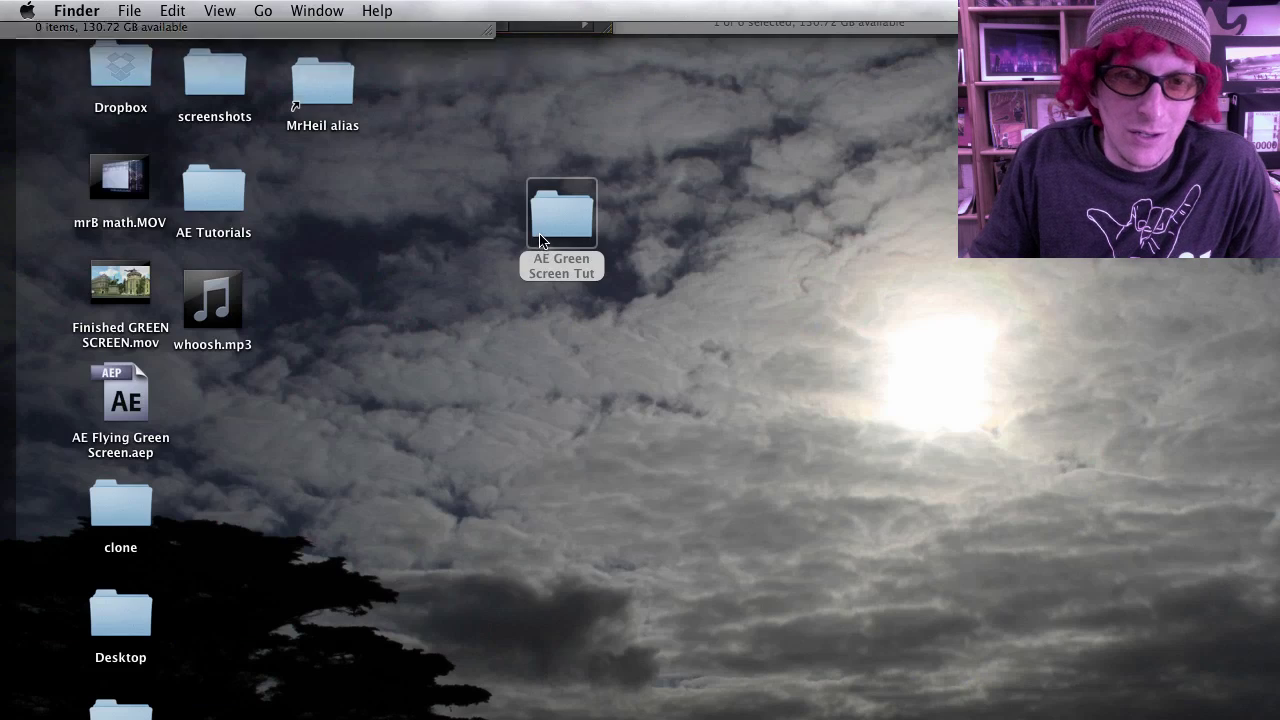
mouse_move(436, 201)
mouse_down()
mouse_move(694, 257)
mouse_move(864, 267)
mouse_up()
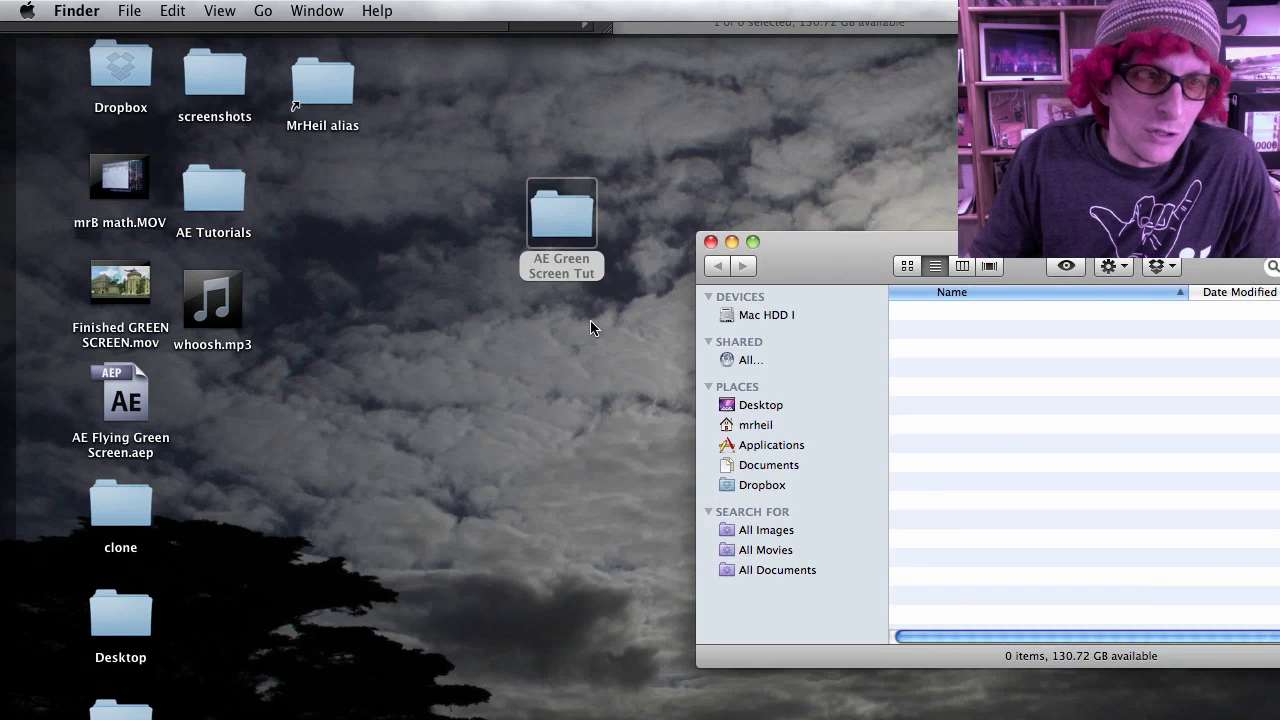
click(96, 290)
drag(113, 402, 103, 405)
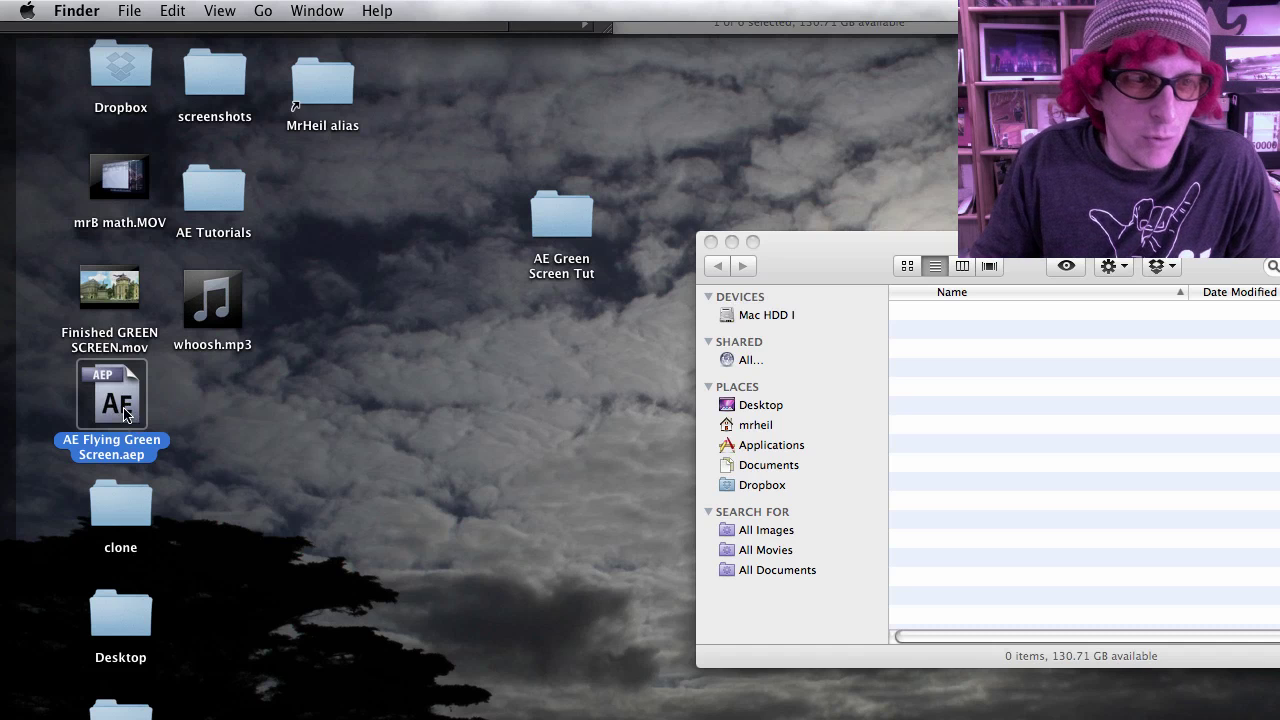
drag(117, 405, 117, 381)
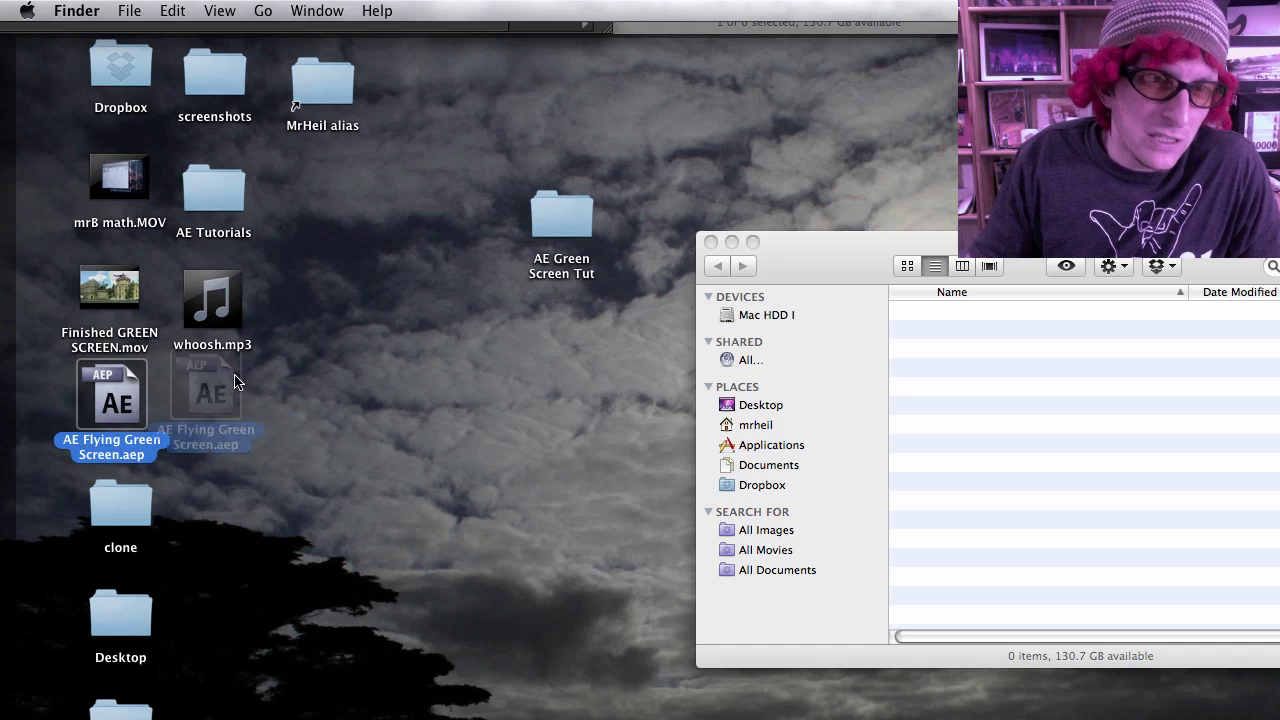
double_click(117, 385)
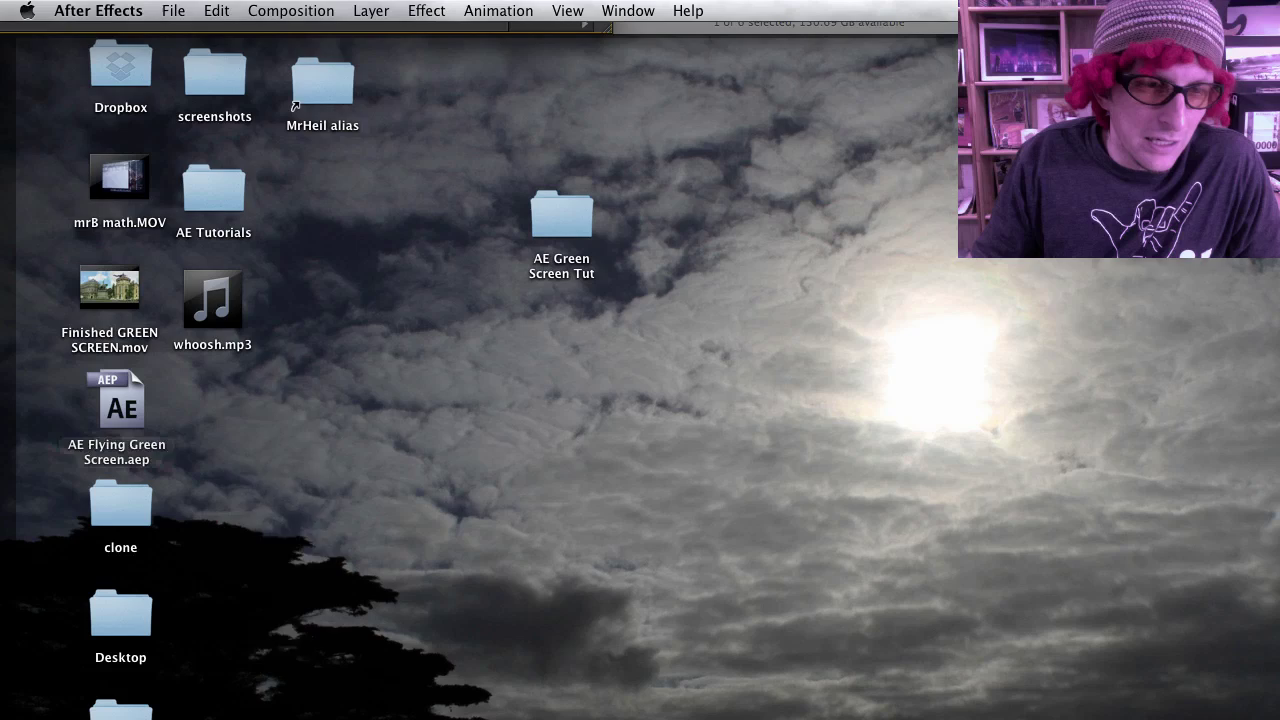
- Move GreenTutorialClips.m4v into the AE Green Screen Tut folder and return to After Effects
key(F11)
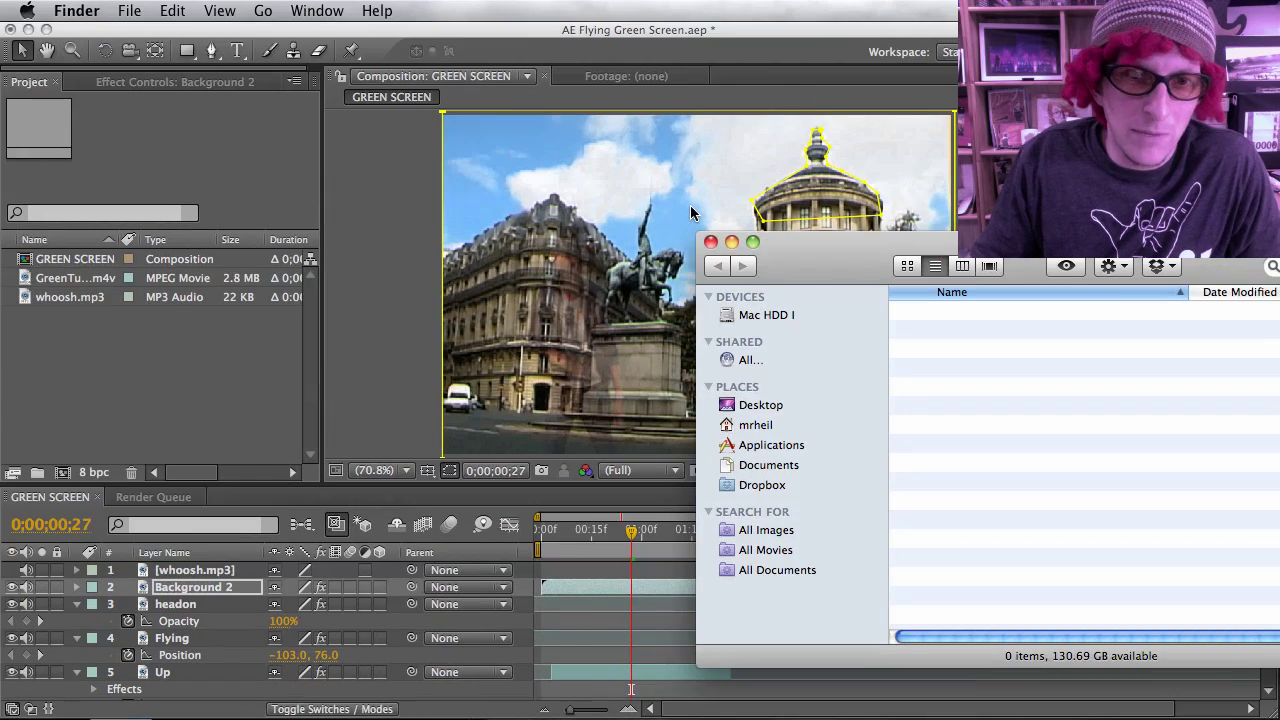
click(690, 213)
key(F11)
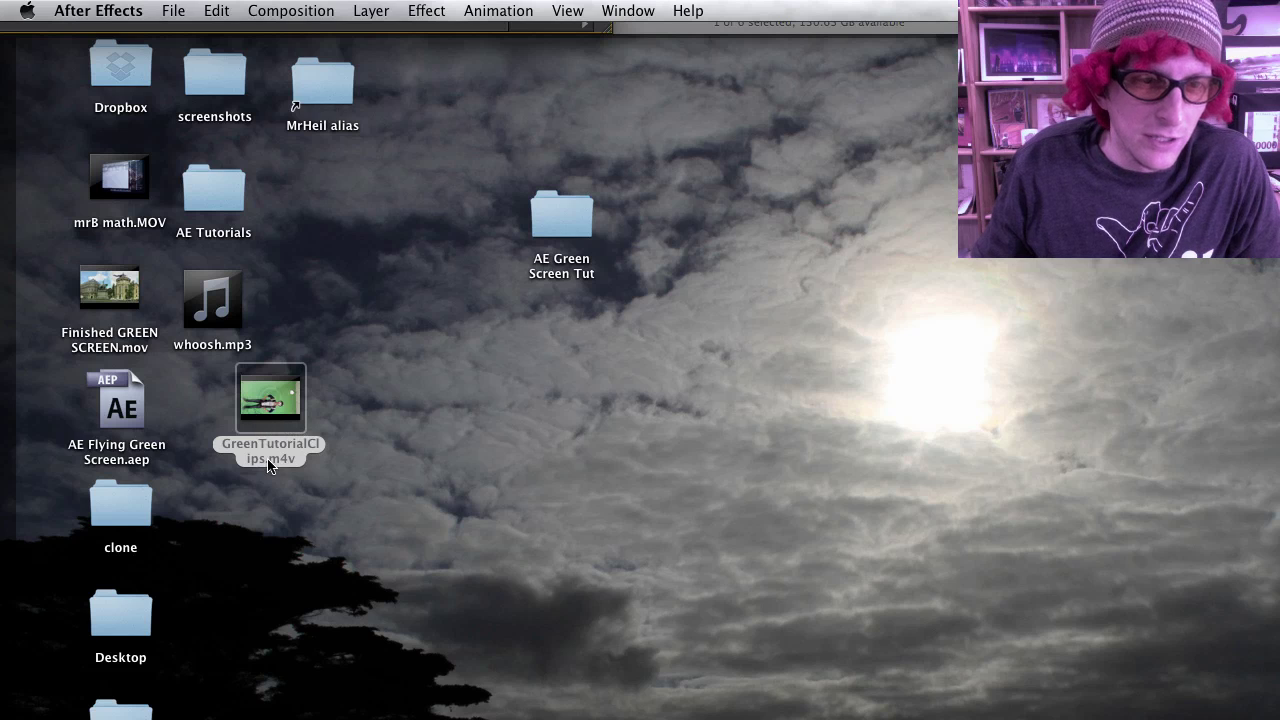
drag(255, 410, 562, 218)
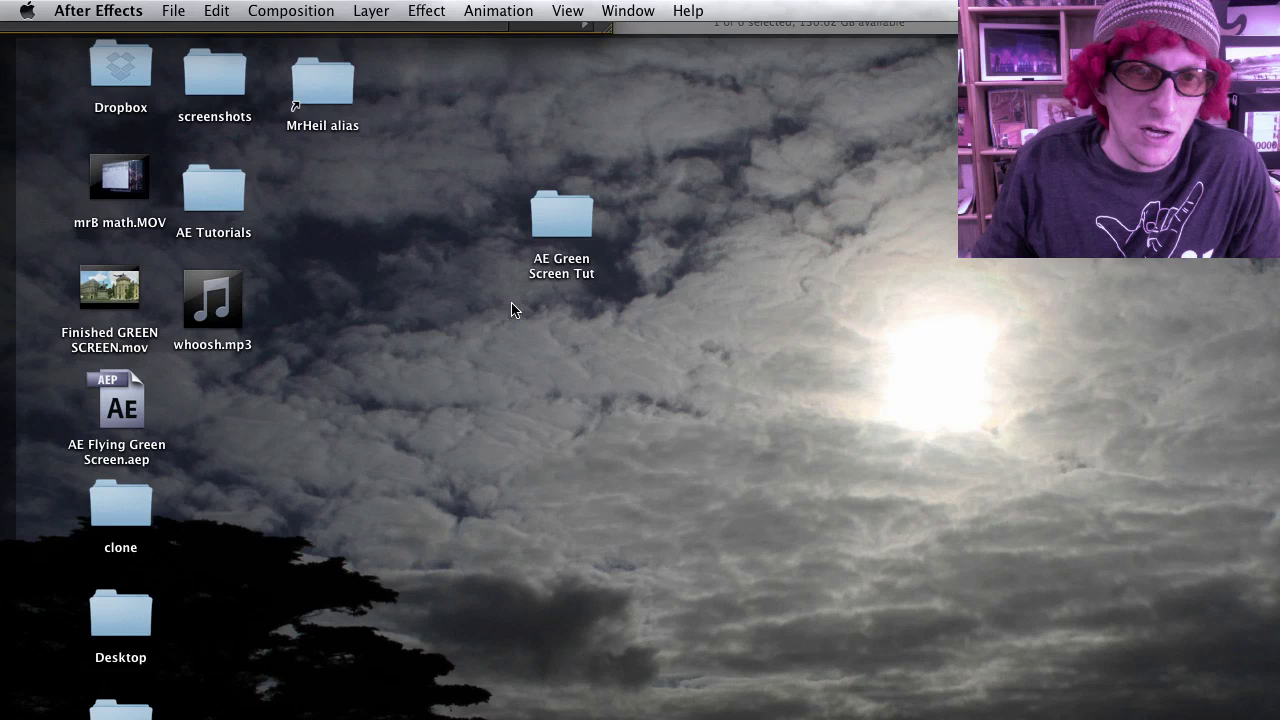
key(F11)
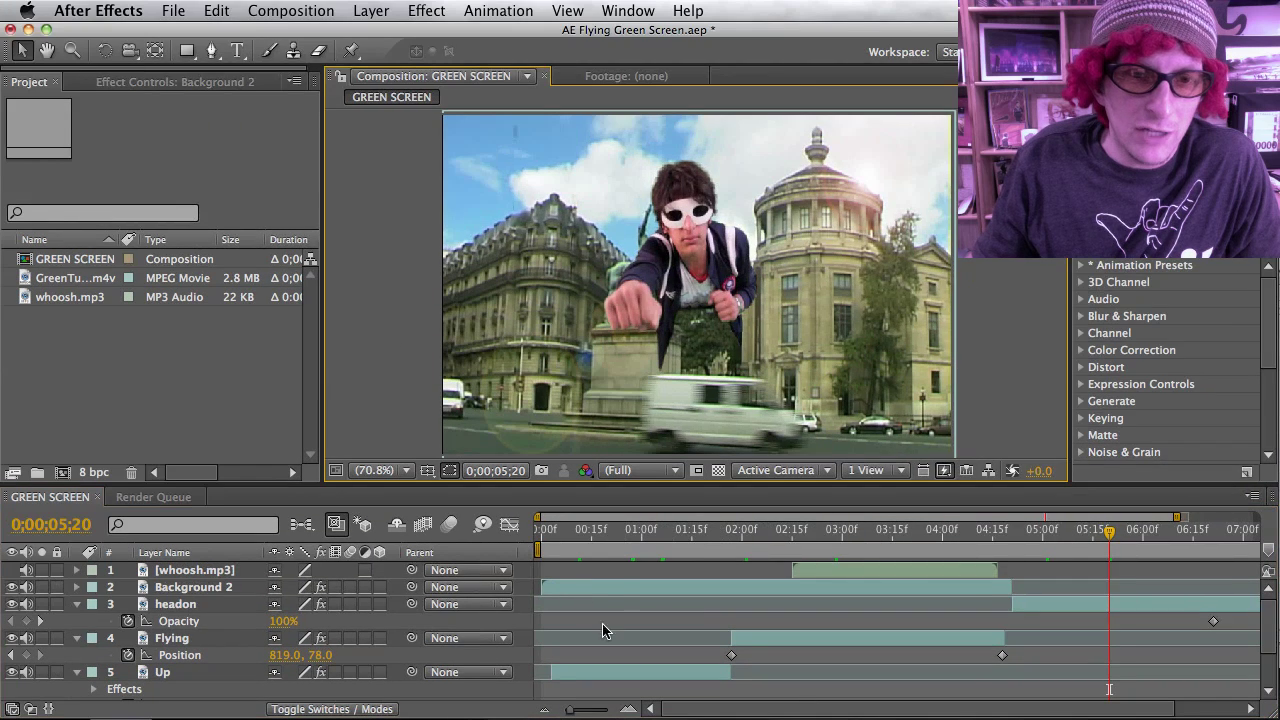
- Dismiss the file-not-found alert, play GREEN SCREEN, and scrub to about 5;14 over colour bars
click(655, 535)
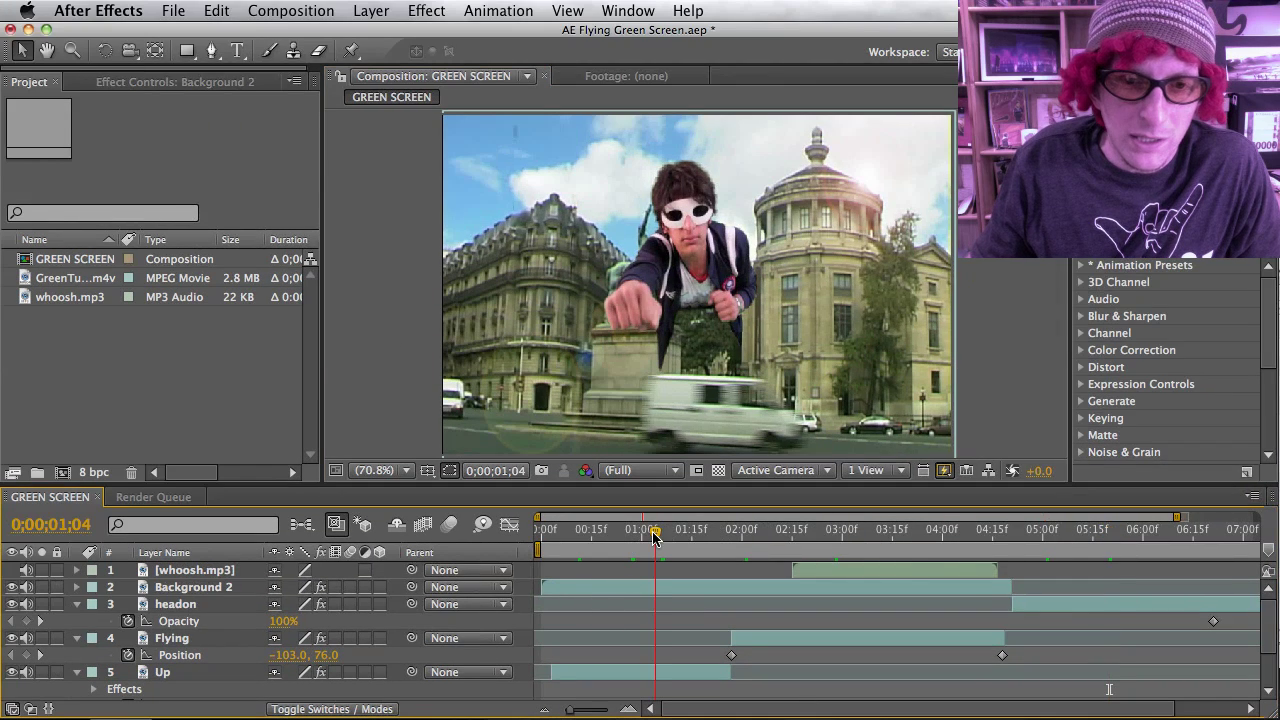
click(980, 330)
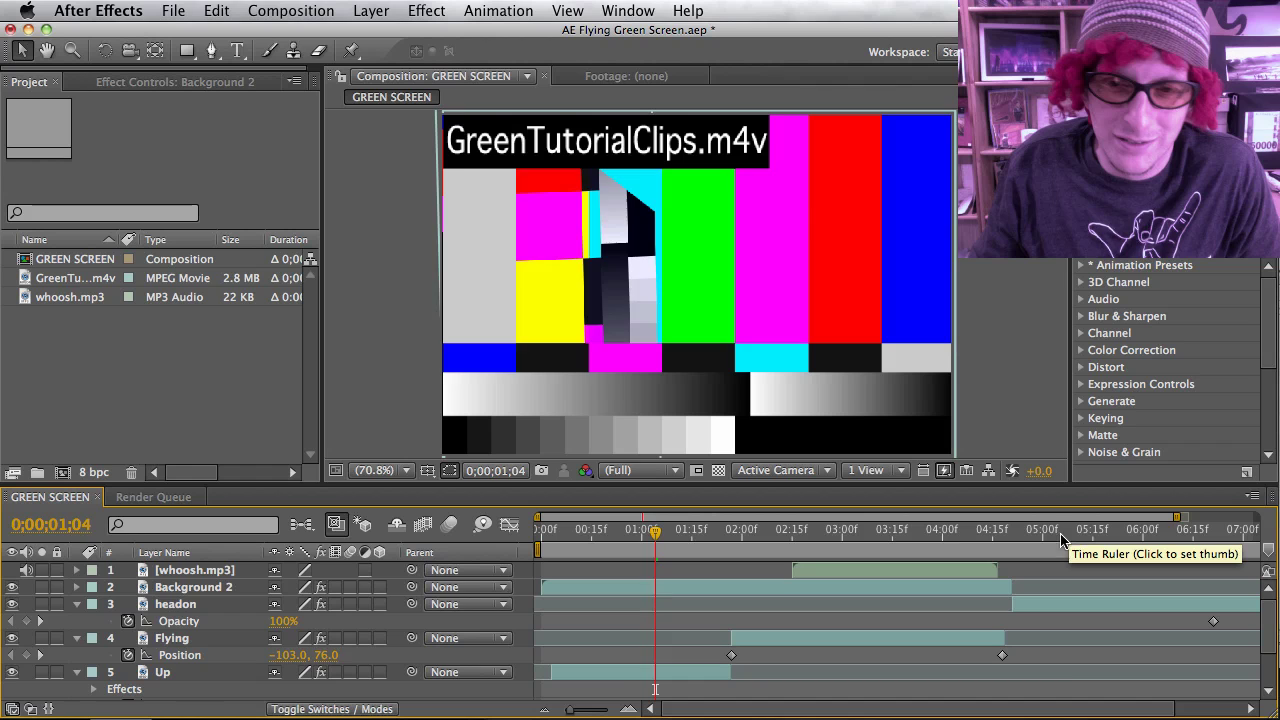
key(space)
key(space)
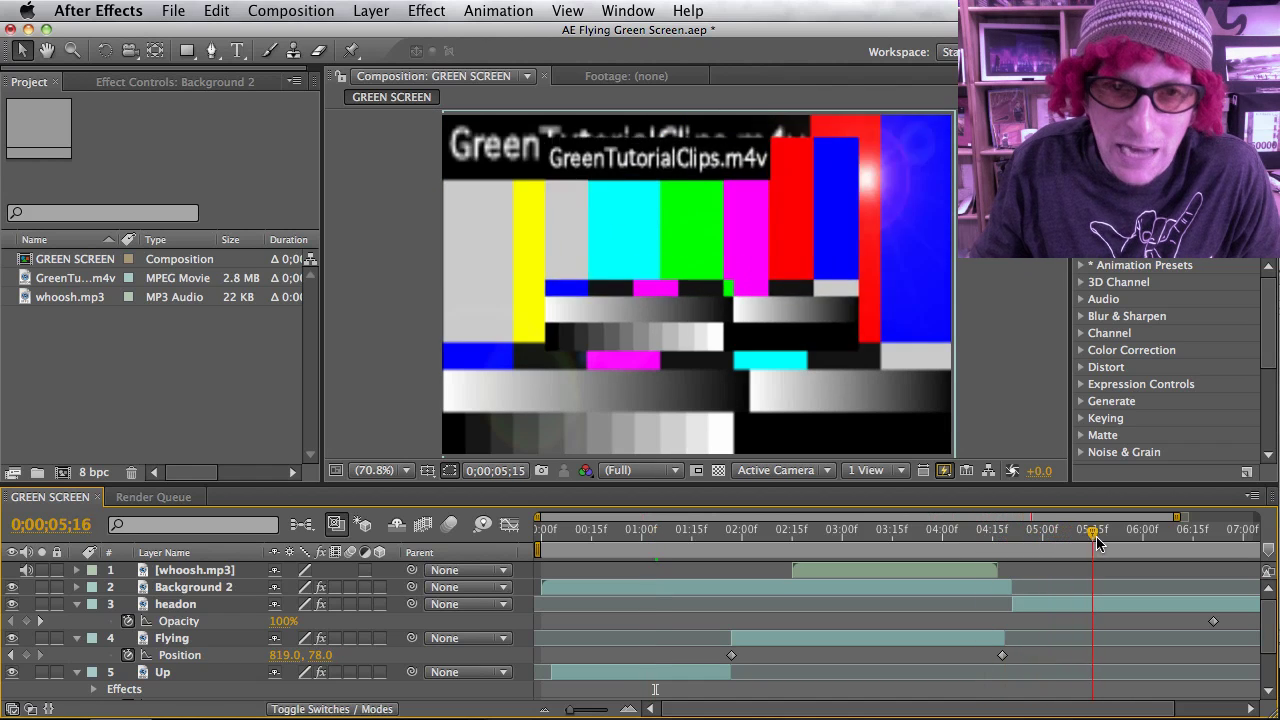
drag(1097, 541, 1089, 549)
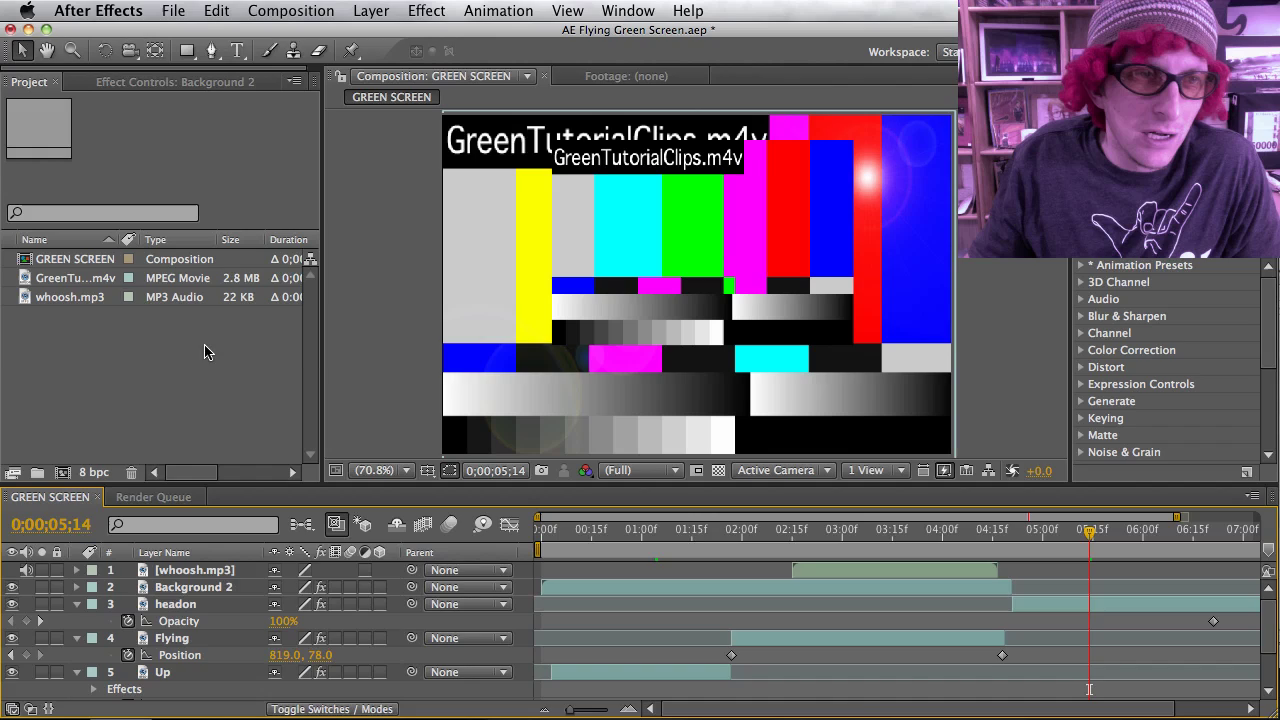
- Confirm GreenTutorialClips.m4v is inside the AE Green Screen Tut folder, then return to After Effects
key(F11)
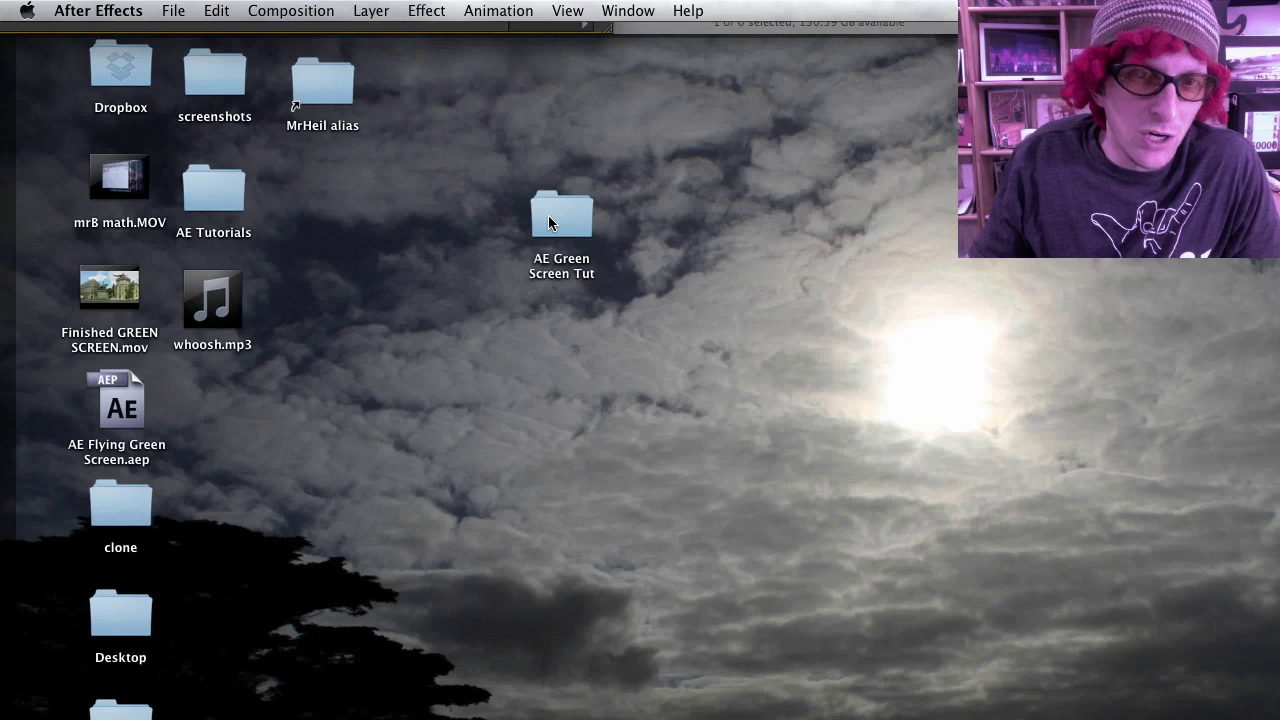
double_click(549, 216)
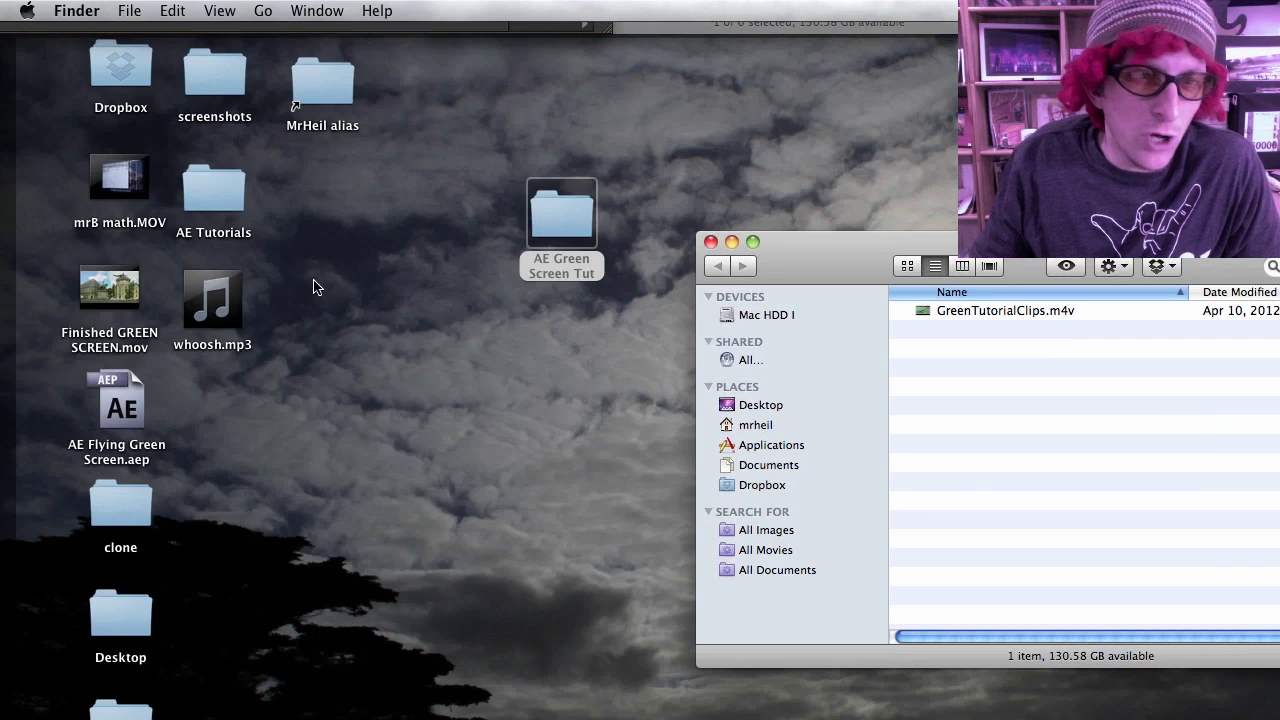
key(F11)
click(257, 353)
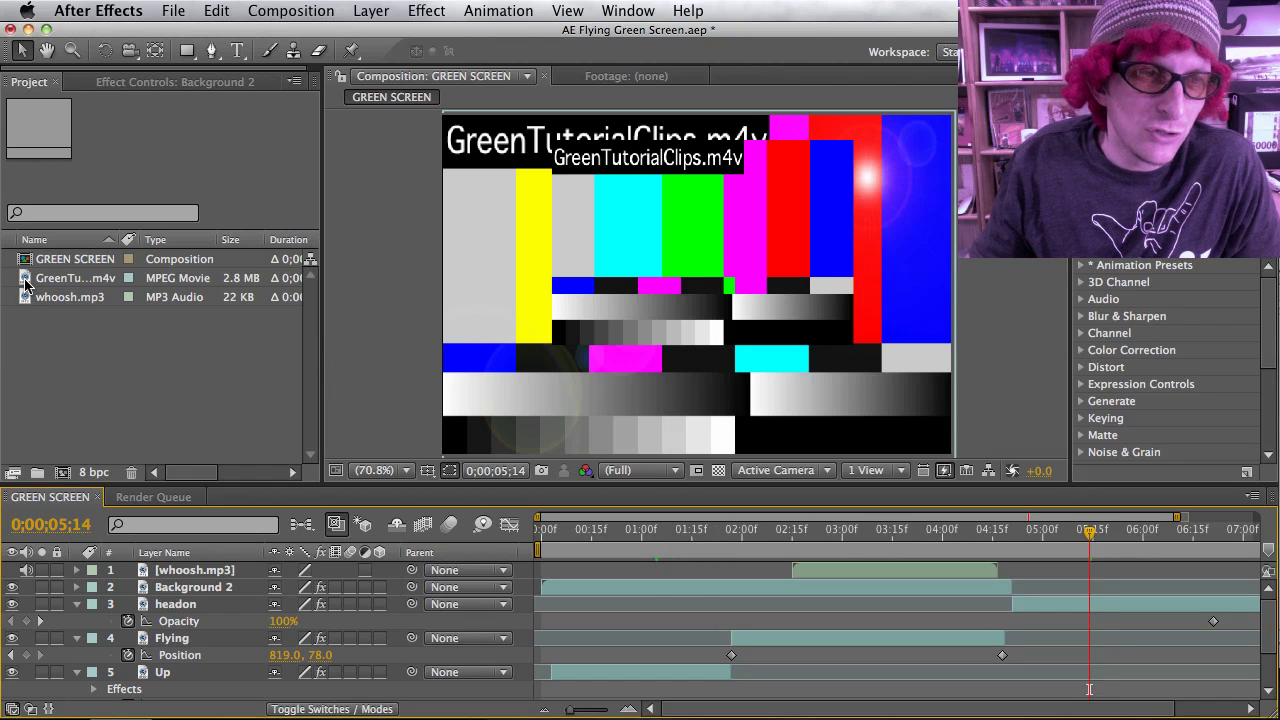
key(F11)
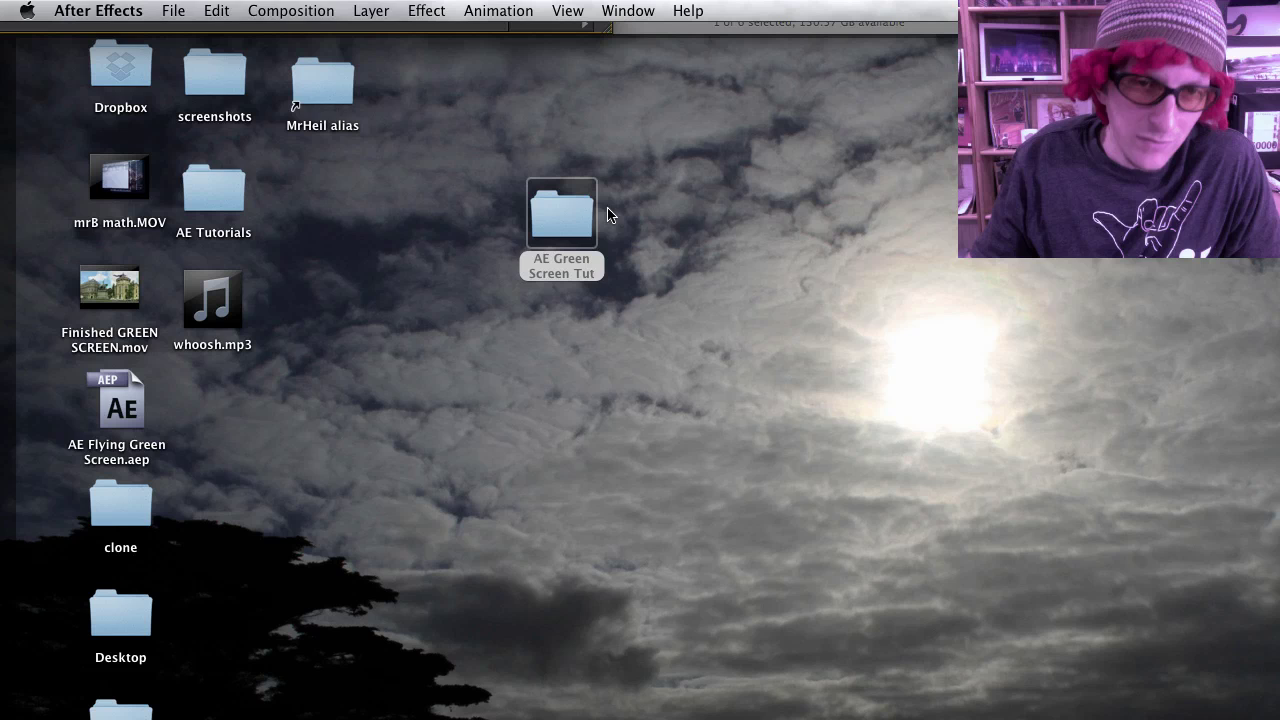
drag(548, 240, 33, 285)
key(F11)
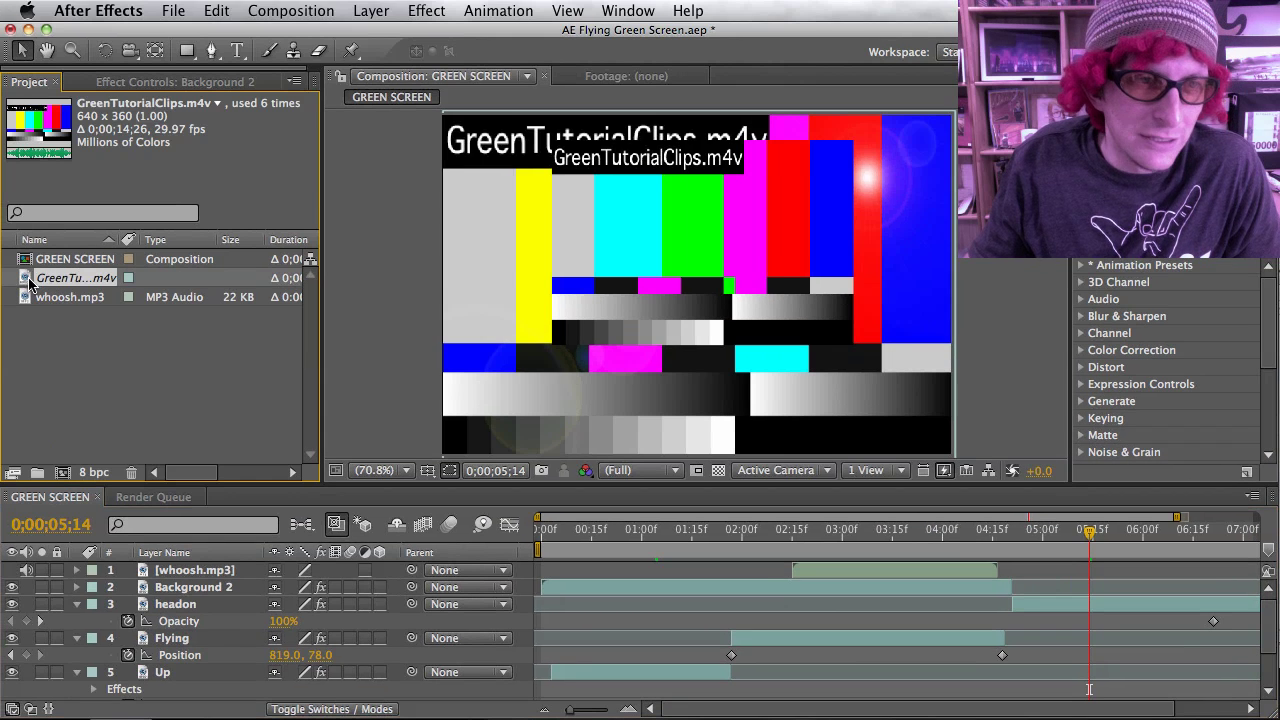
- Relink the missing footage item to GreenTutorialClips.m4v in the AE Green Screen Tut folder
double_click(27, 282)
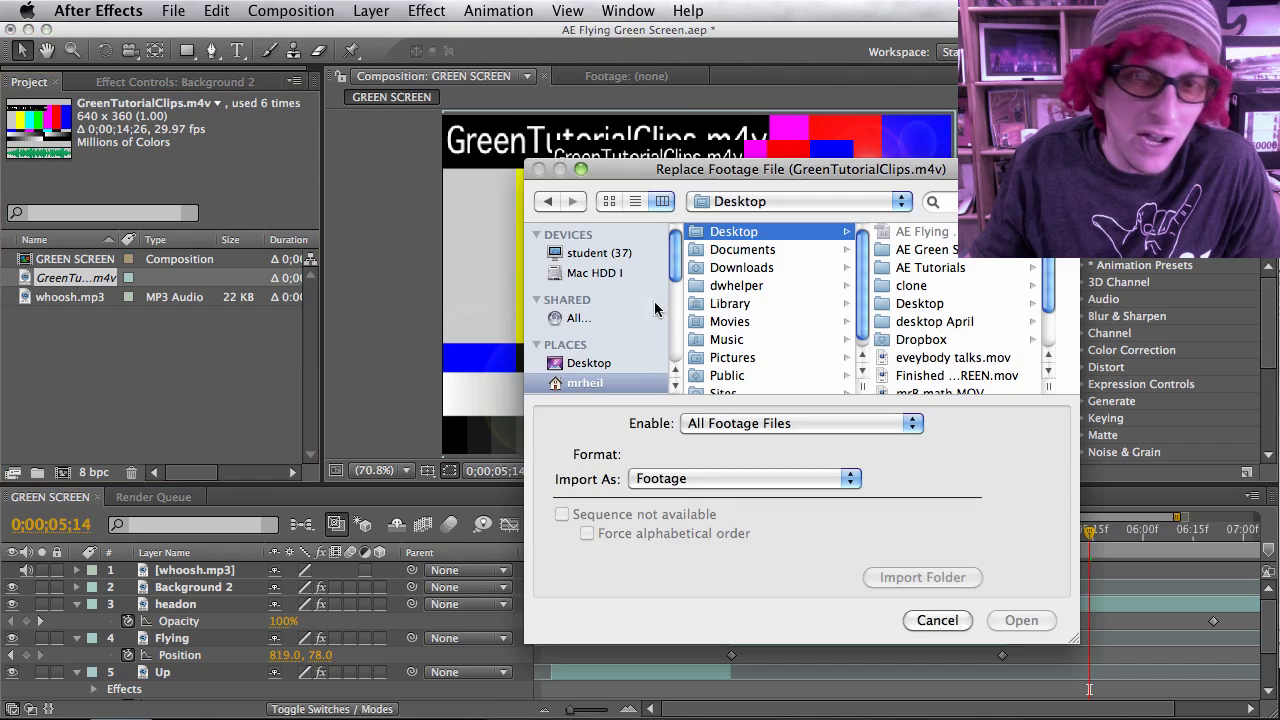
click(933, 250)
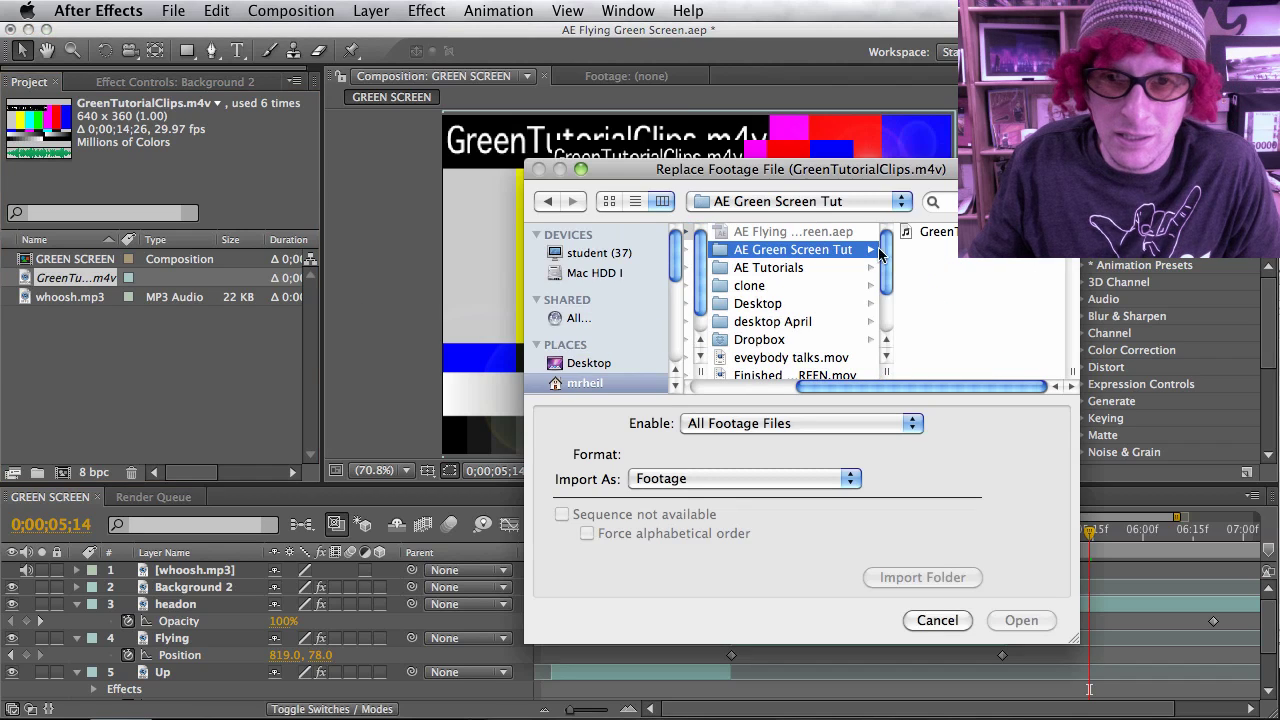
click(830, 233)
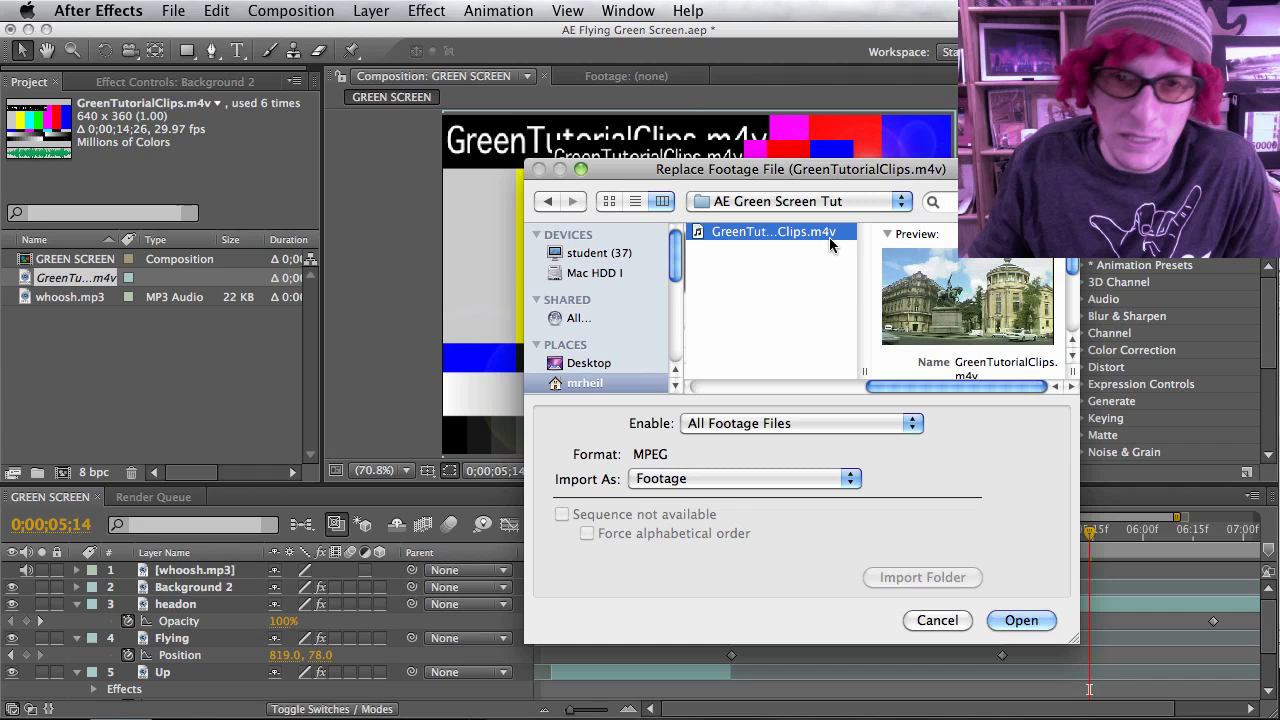
click(1015, 617)
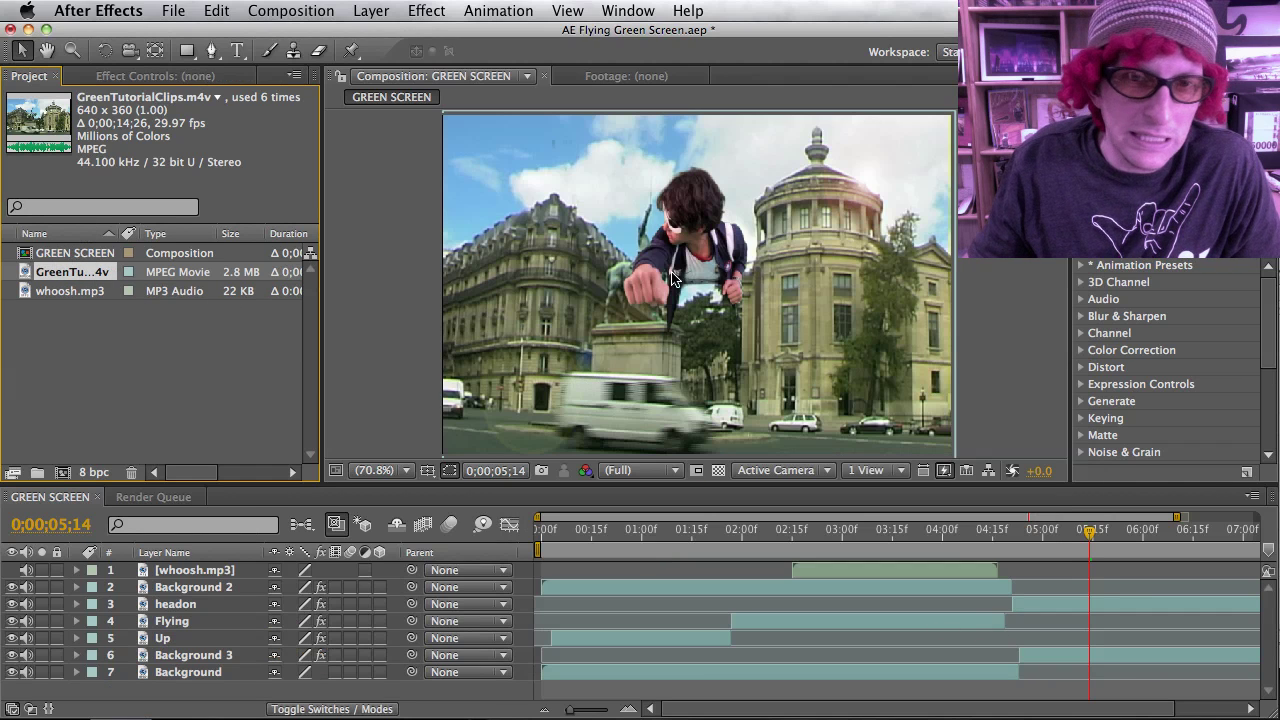
double_click(668, 250)
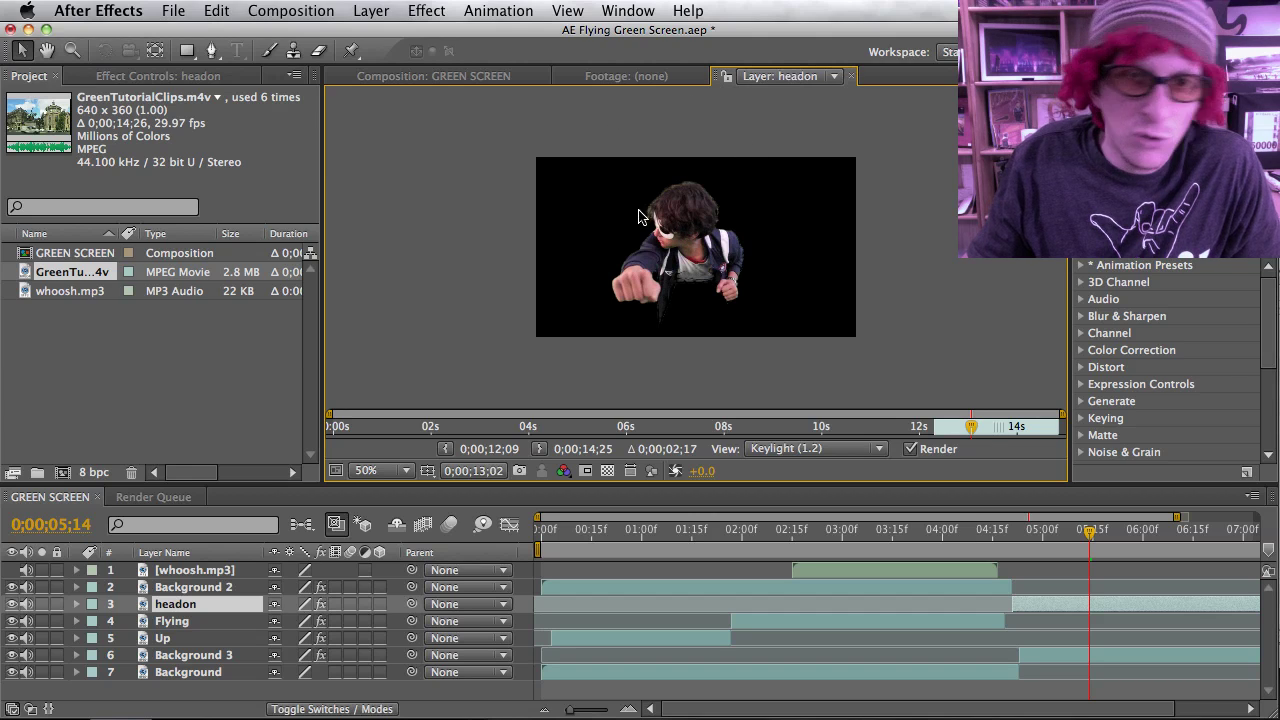
click(851, 76)
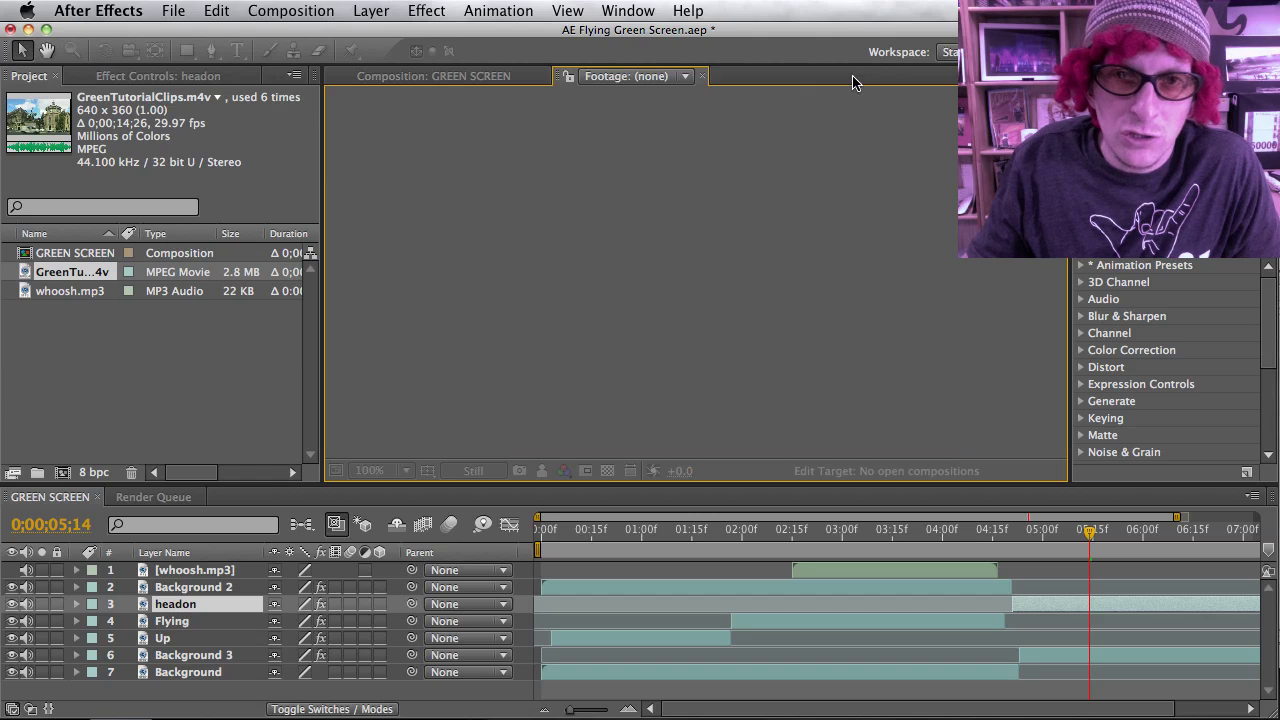
click(703, 77)
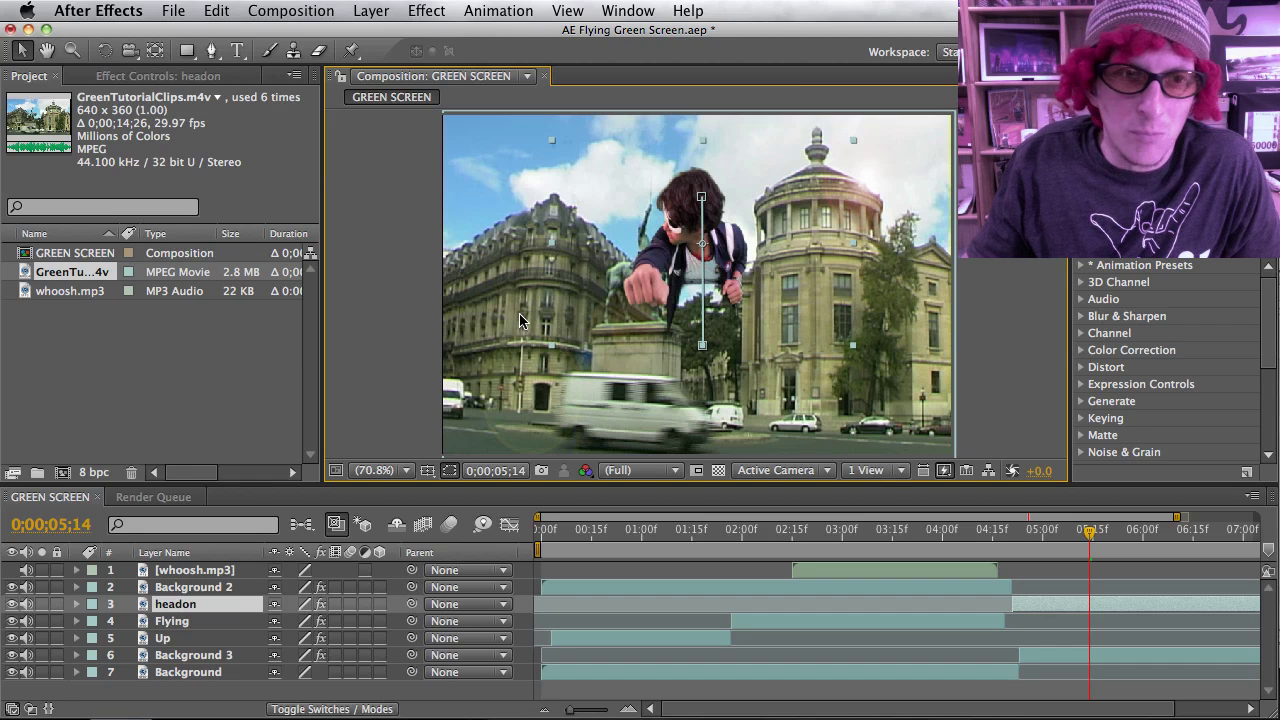
- Close the Composition viewer and Effects & Presets, then reset the Standard workspace, discarding changes
click(543, 76)
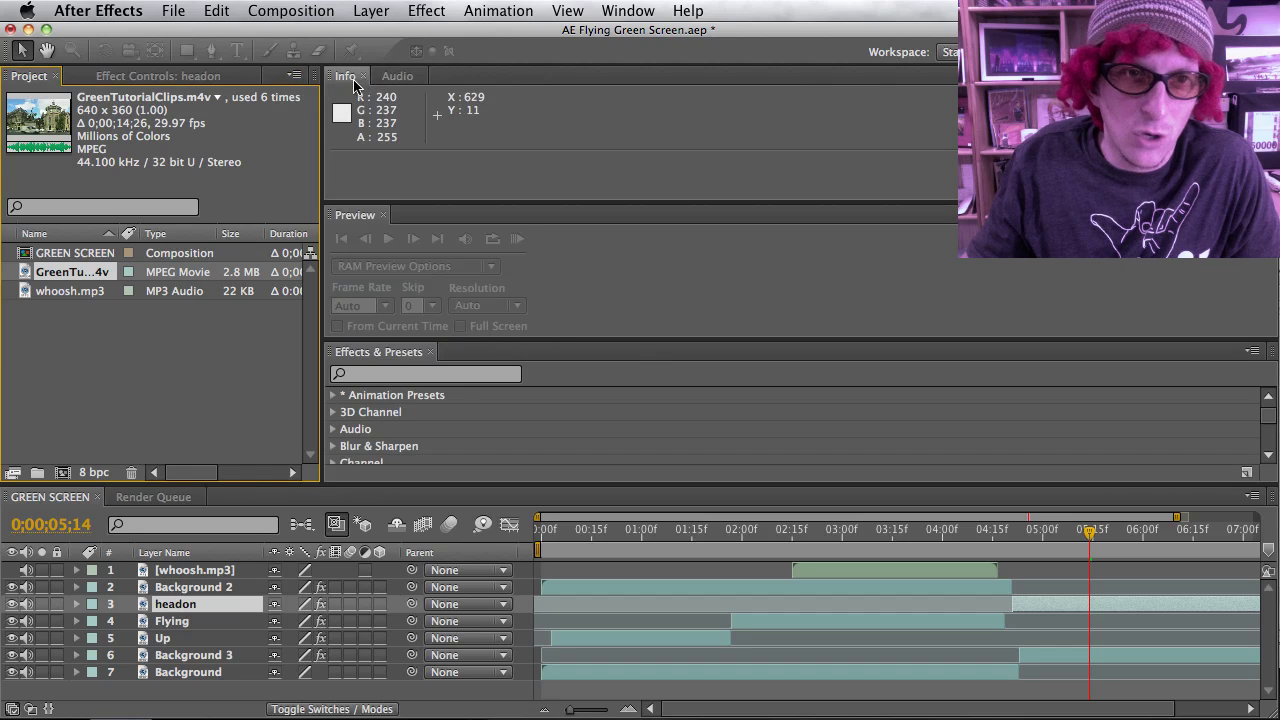
click(430, 352)
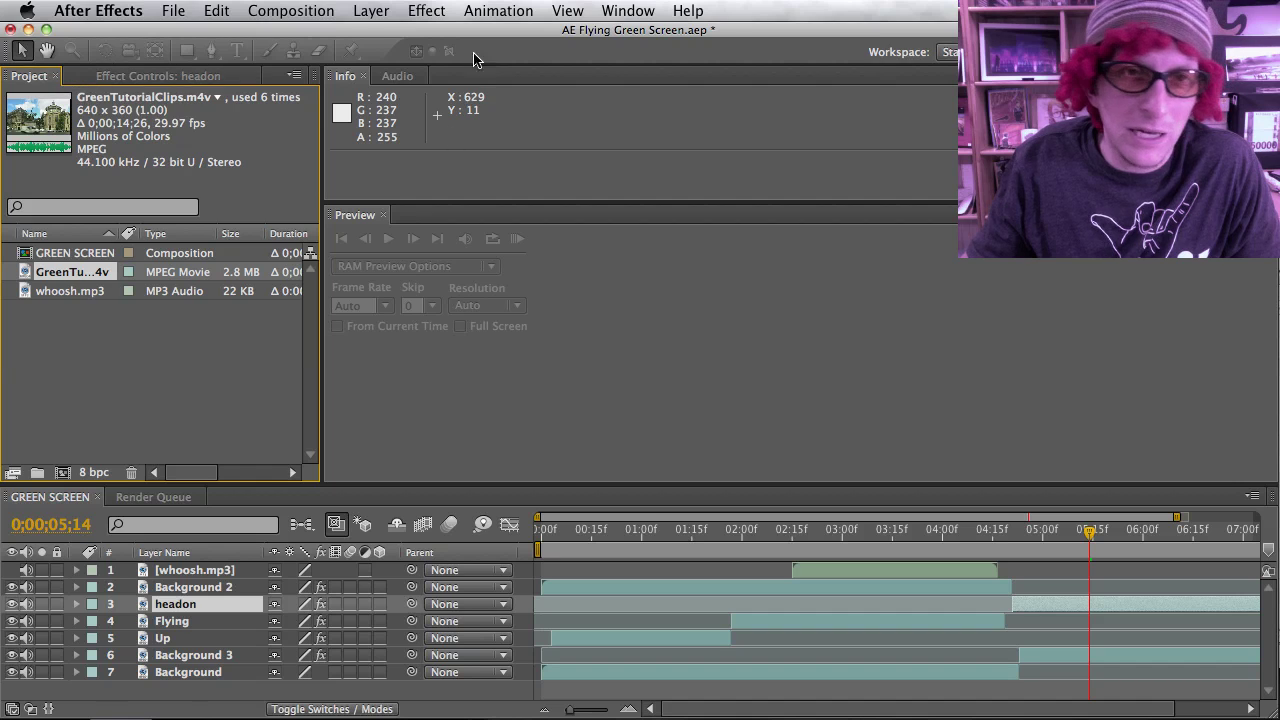
click(626, 11)
mouse_move(650, 35)
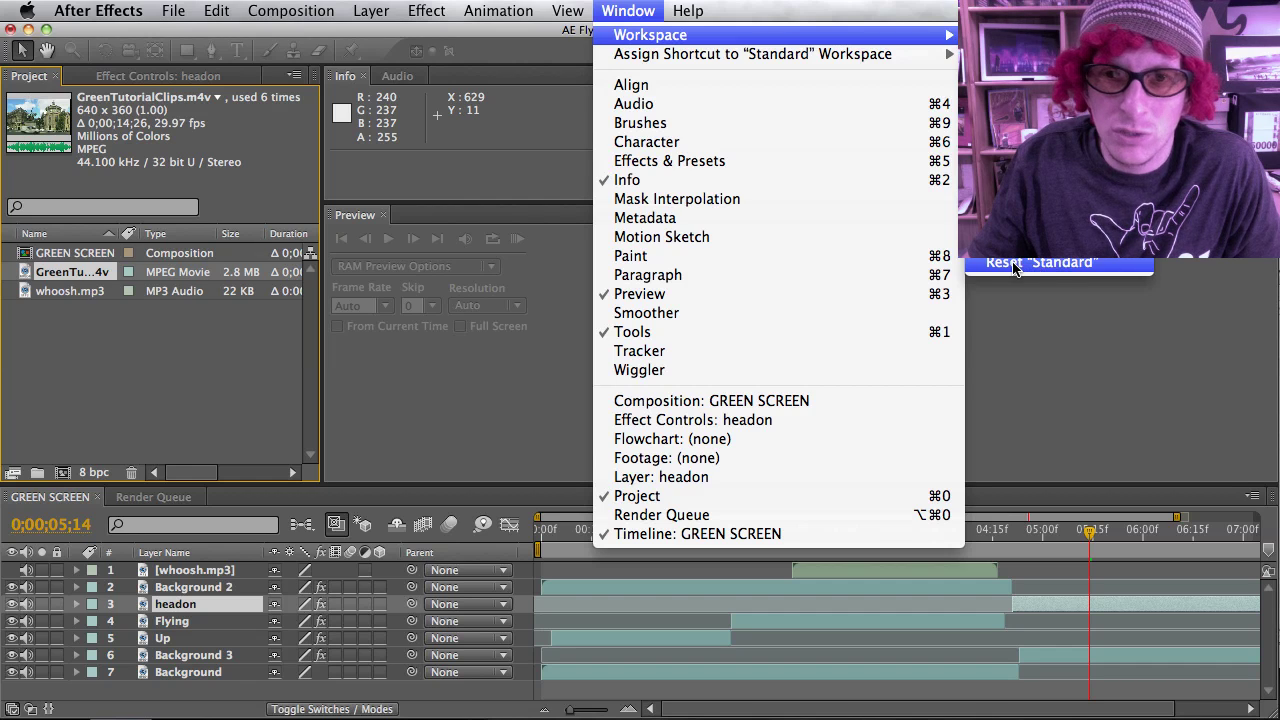
click(1013, 264)
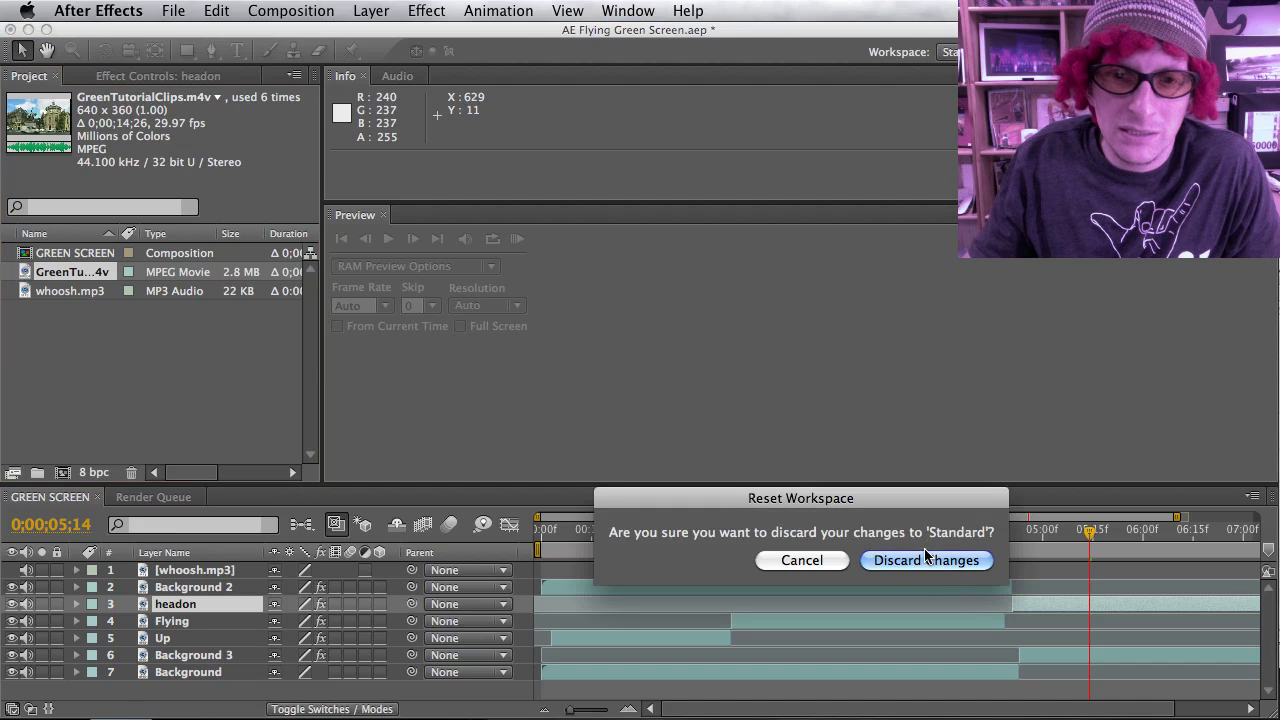
click(927, 561)
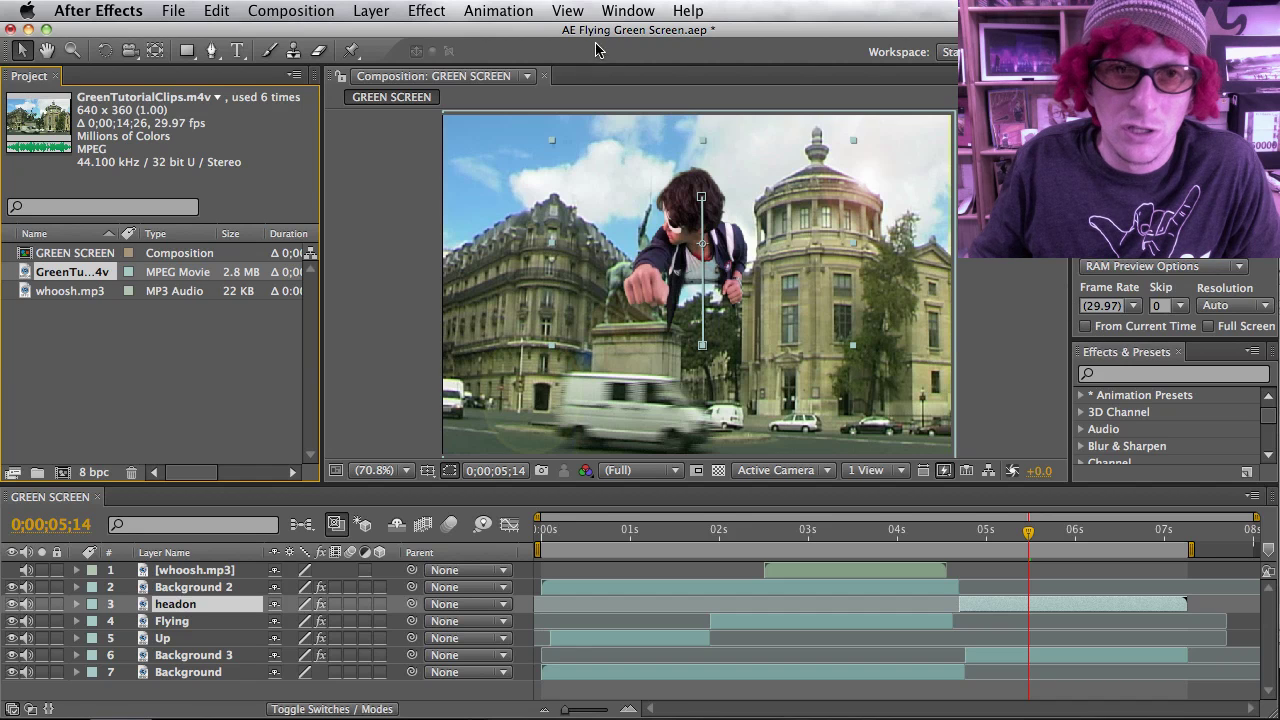
- Dock the Preview panel to the left of the GREEN SCREEN Composition viewer
click(620, 12)
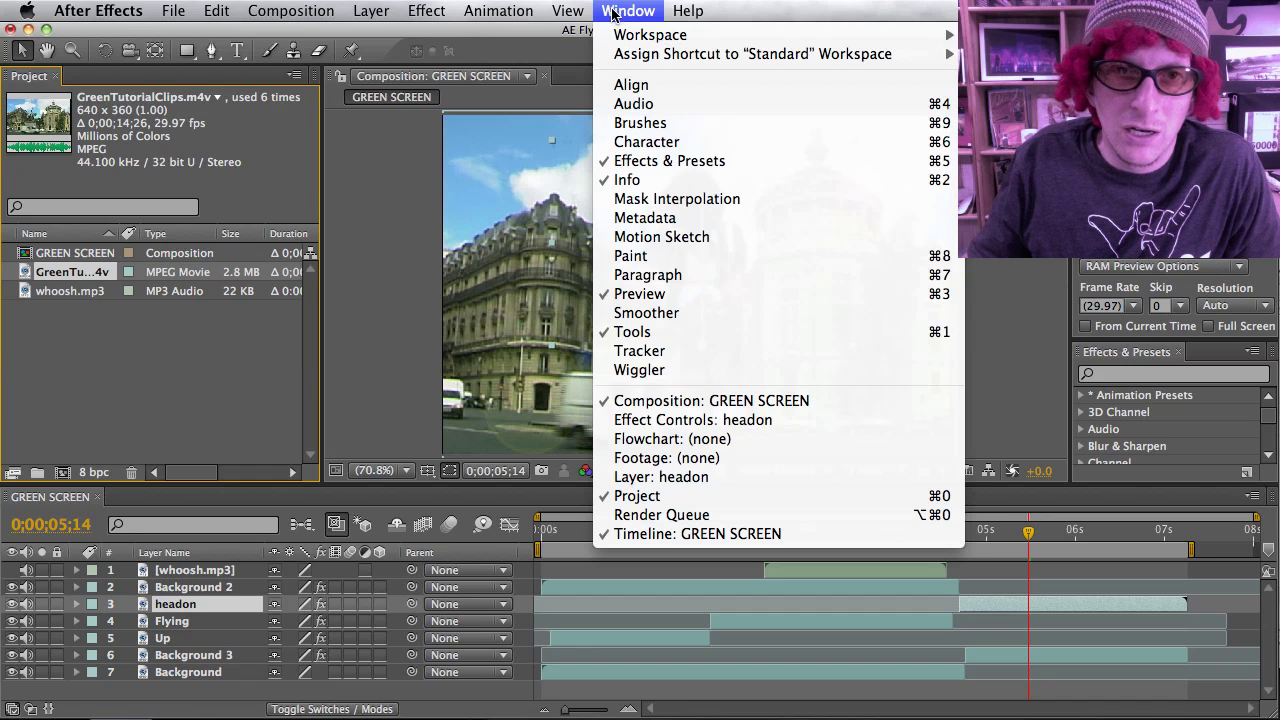
click(866, 342)
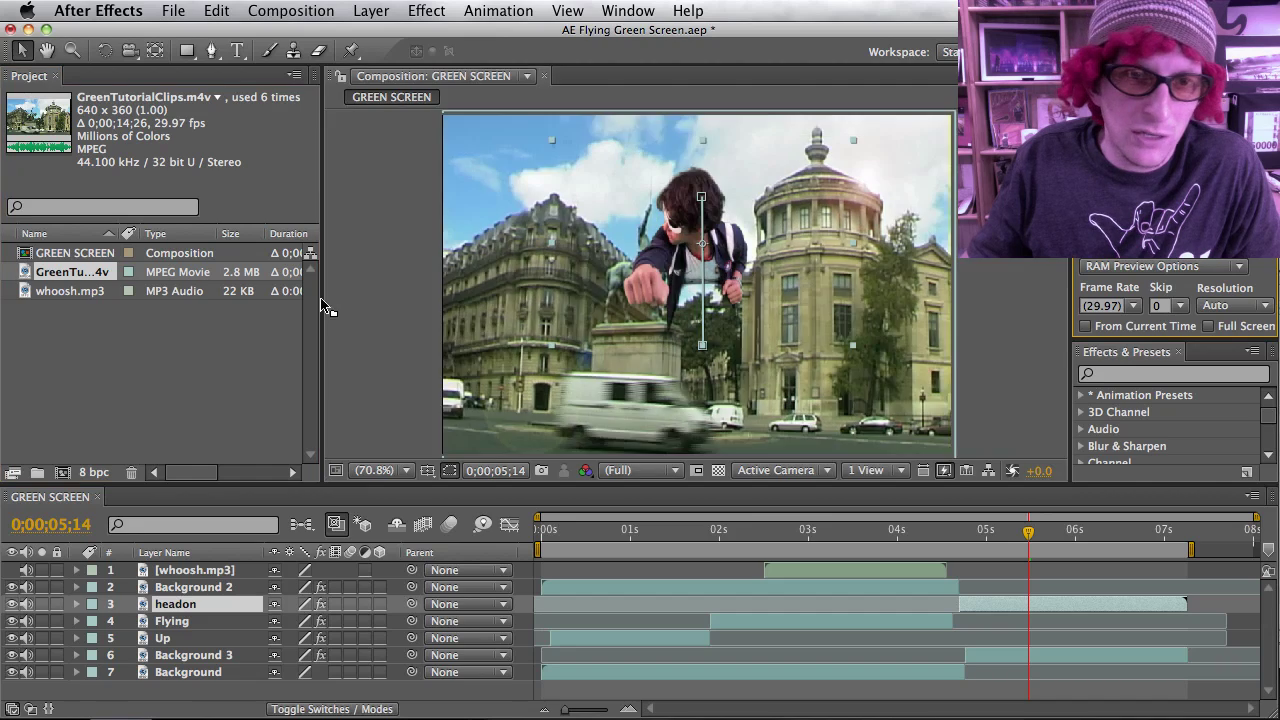
drag(325, 307, 369, 308)
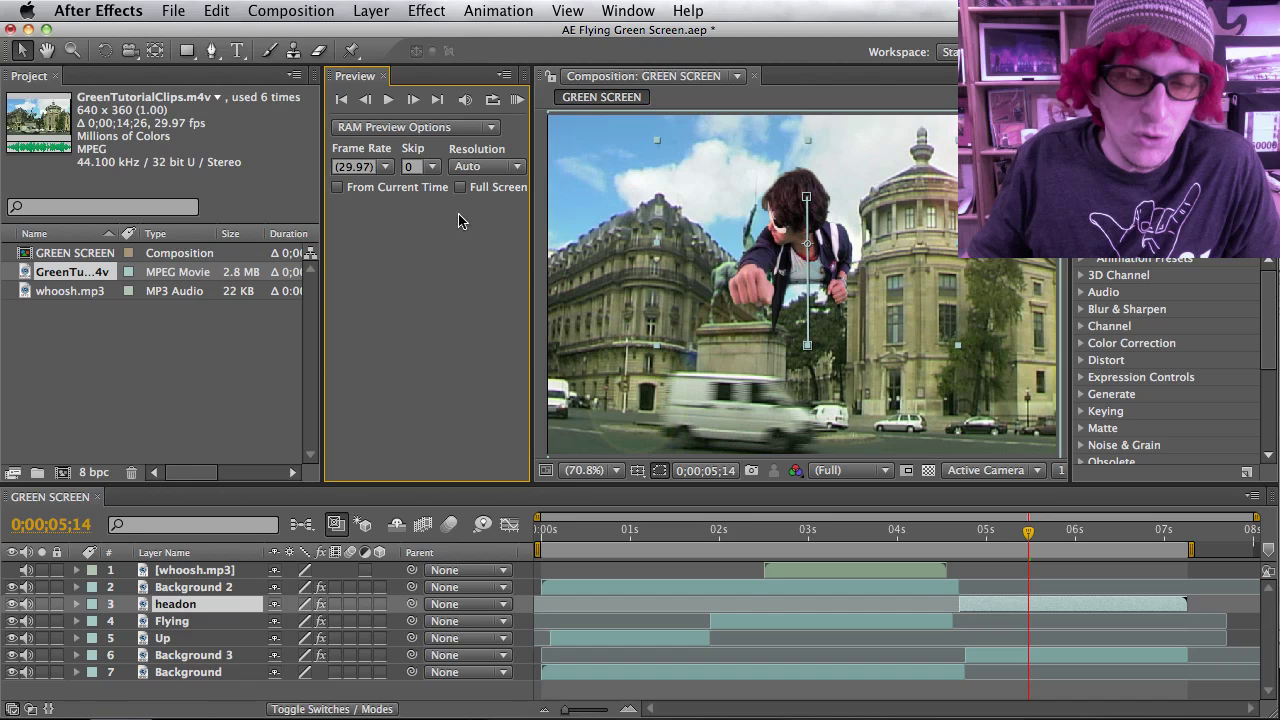
click(570, 527)
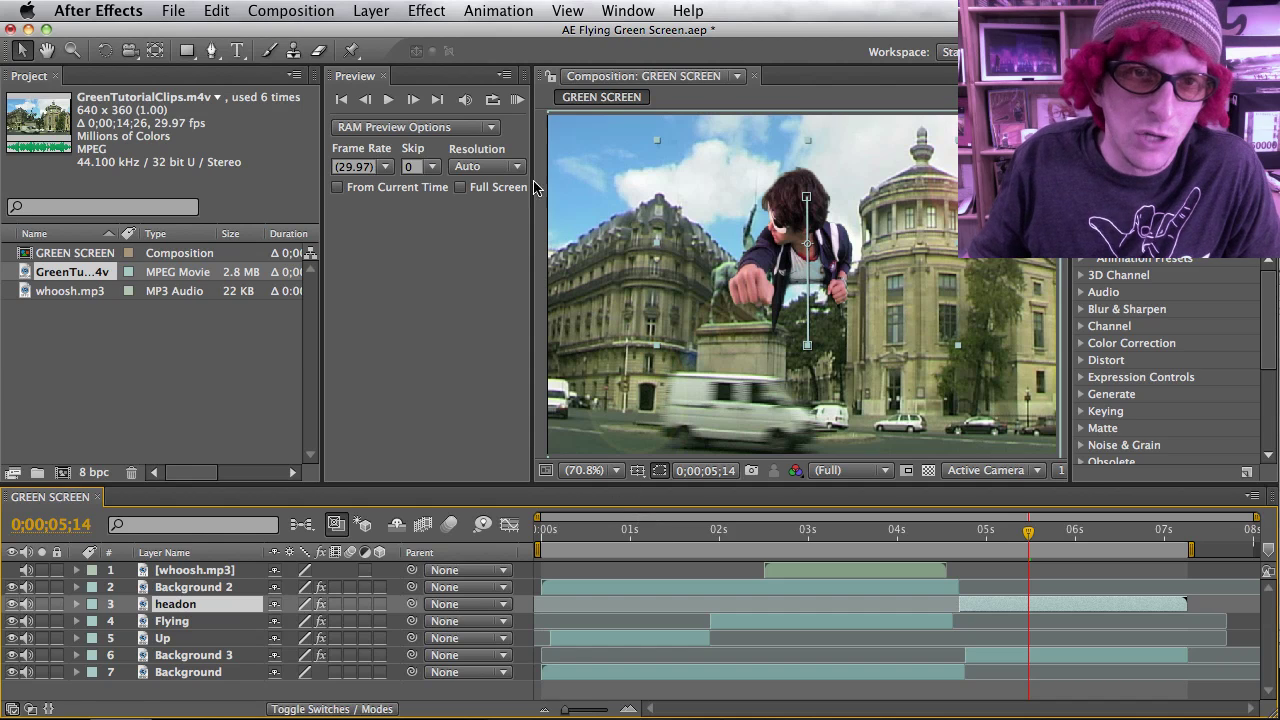
- RAM-preview GREEN SCREEN, stop about one second in, then replay from near the start
click(517, 101)
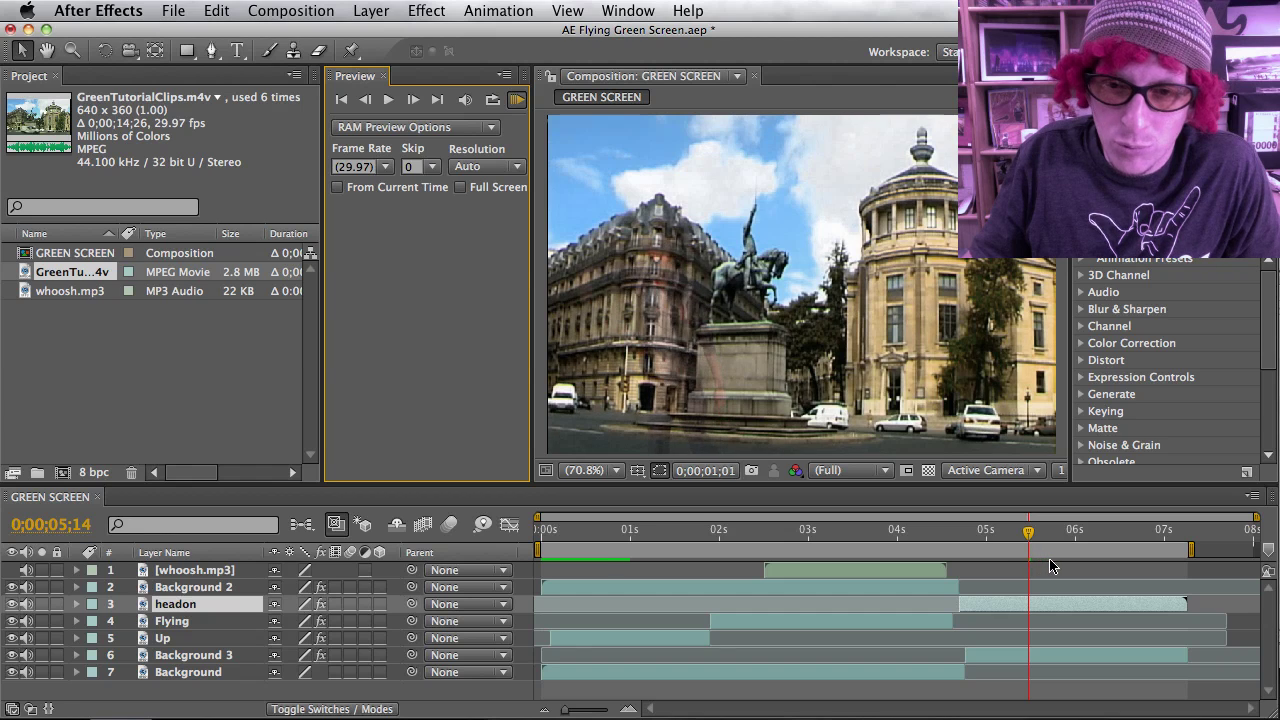
click(632, 550)
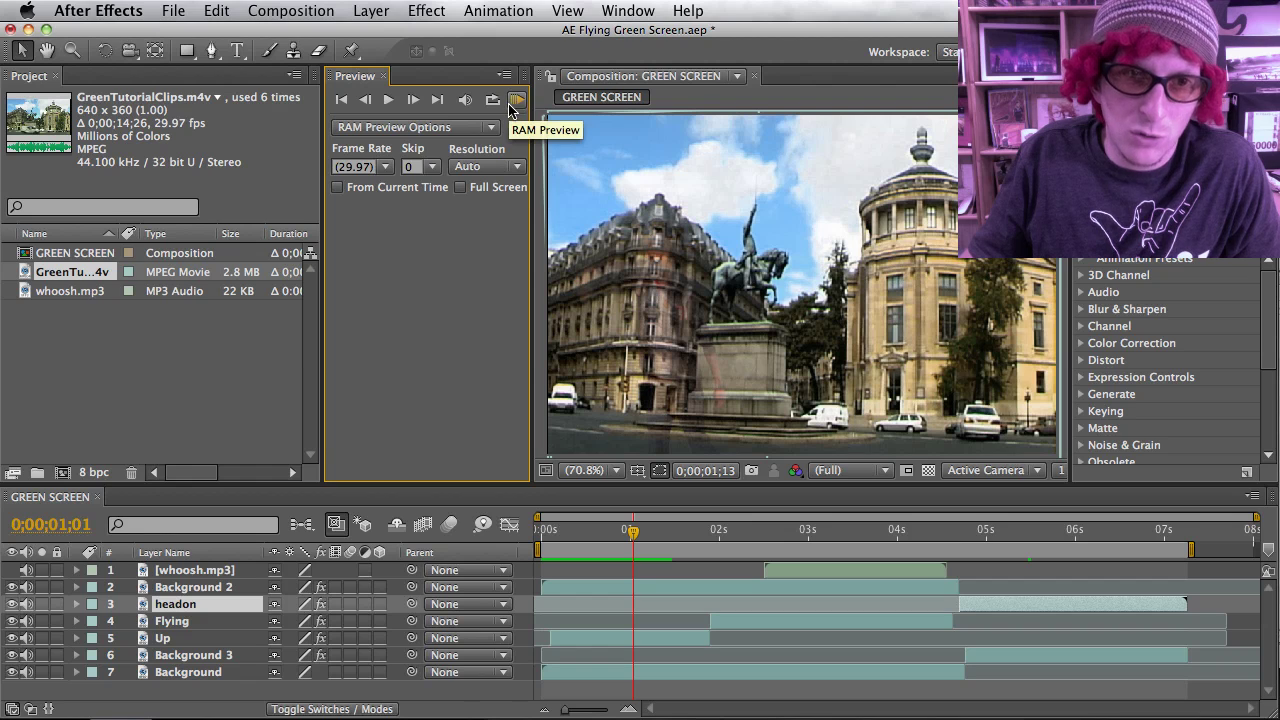
click(556, 530)
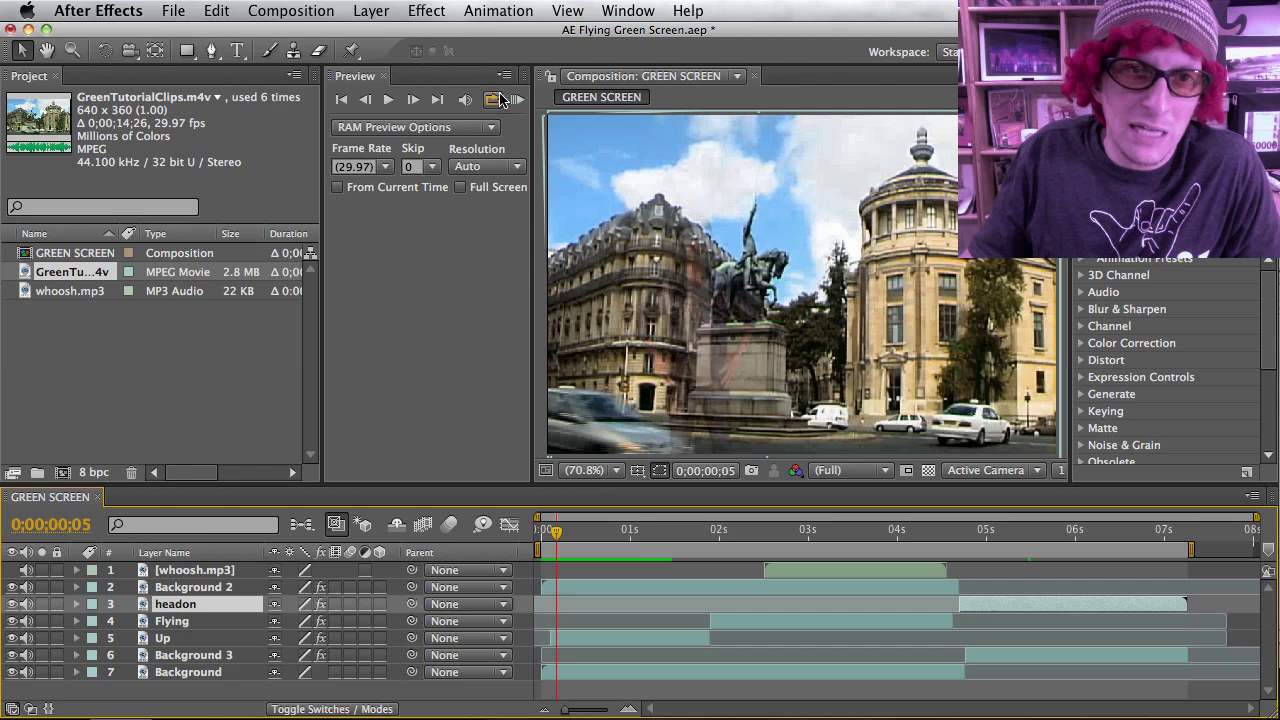
key(space)
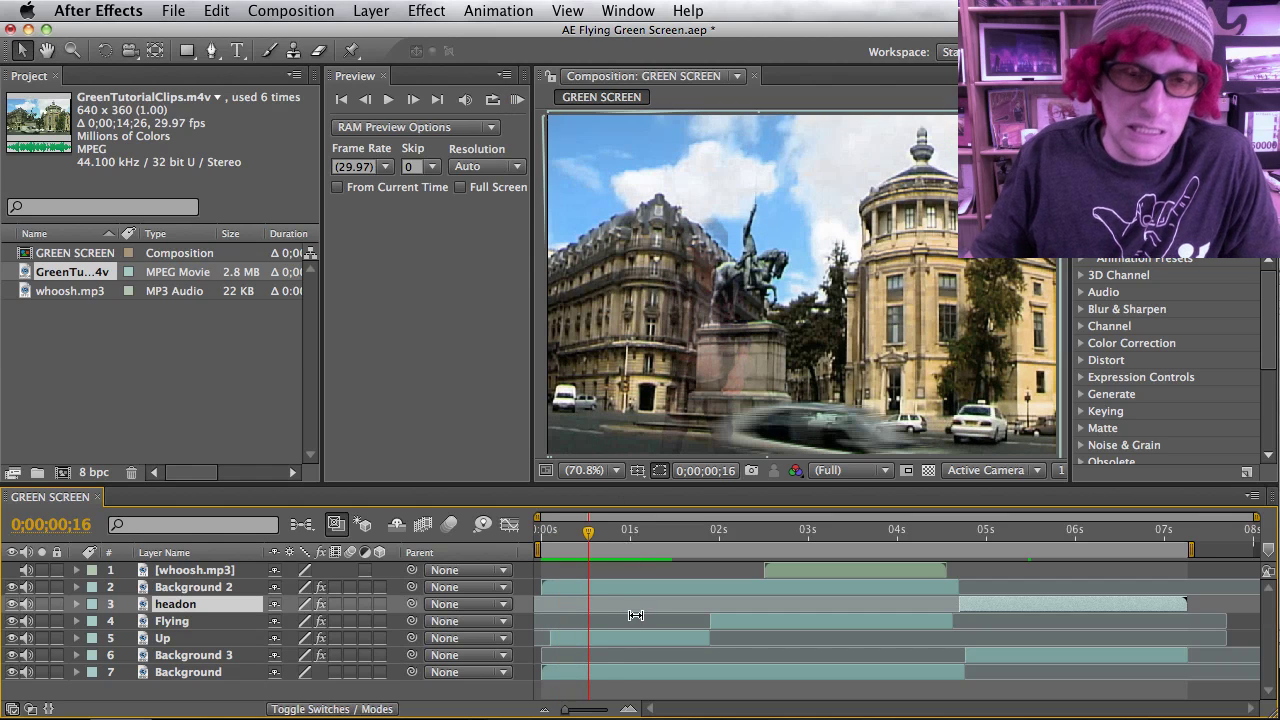